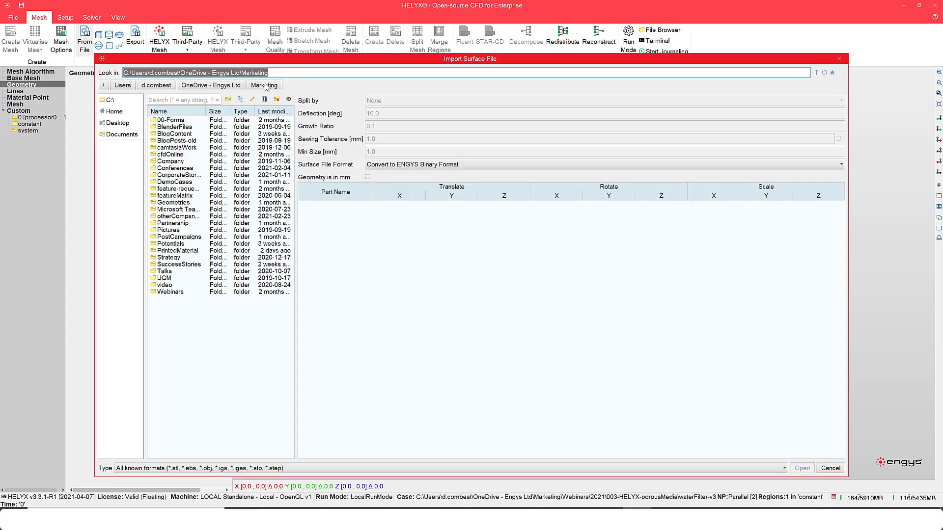
- Import all eight water filter surfaces, endCapBottom.ebs through outlet.ebs, from the constant/triSurface folder of the waterFilter-v2 case under Webinars/2021/003-HELYX-porousMedia
double_click(163, 294)
double_click(164, 147)
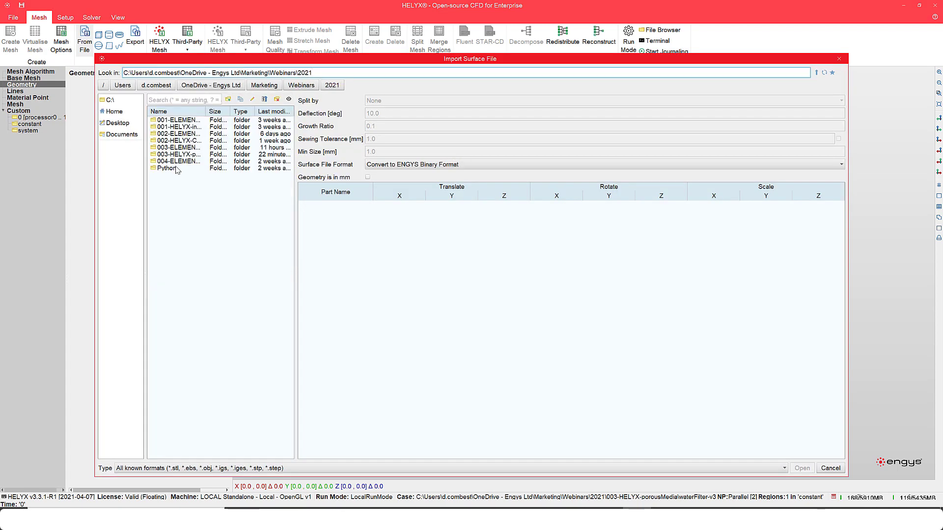
double_click(173, 155)
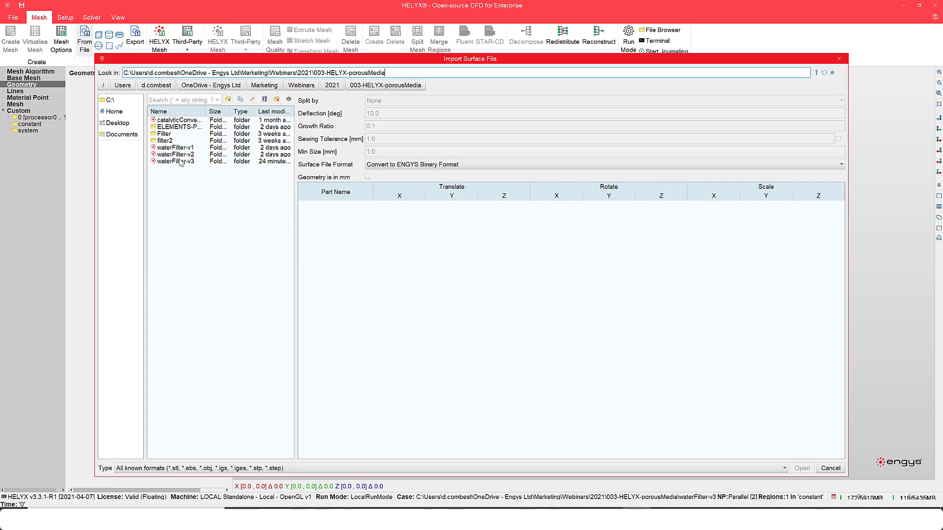
double_click(179, 160)
double_click(168, 120)
double_click(169, 120)
left_click(173, 121)
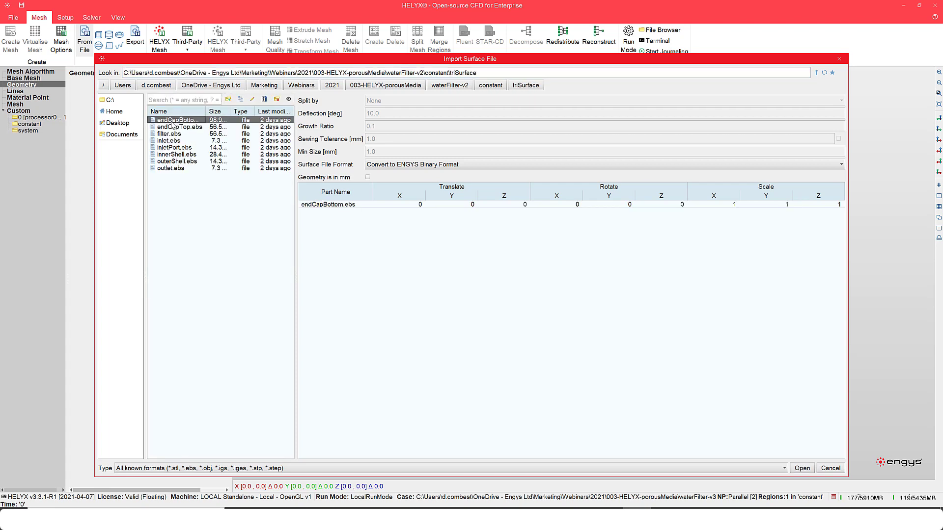
left_click(174, 168, "shift")
left_click(802, 468)
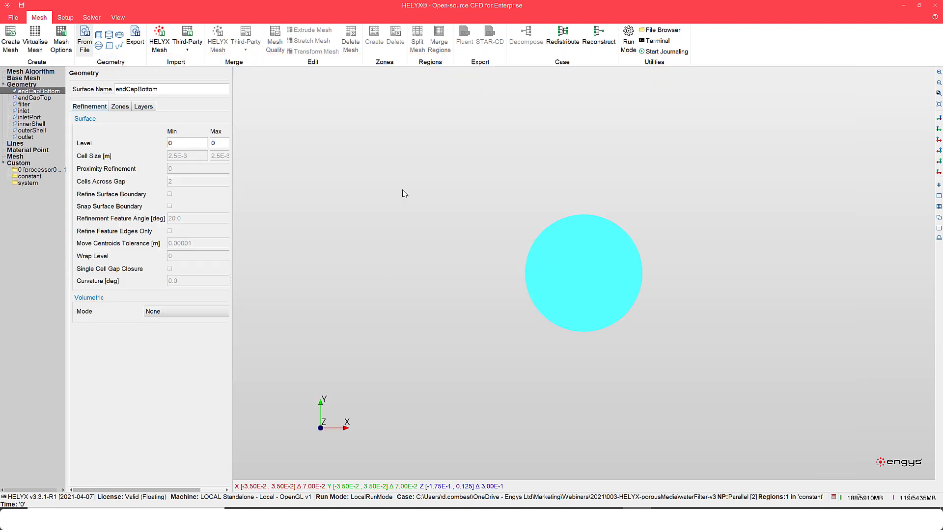
- Inspect the imported geometry from the side by highlighting the filter, inlet, inletPort, innerShell, outerShell and outlet surfaces one after another
left_click_drag(379, 257, 419, 167)
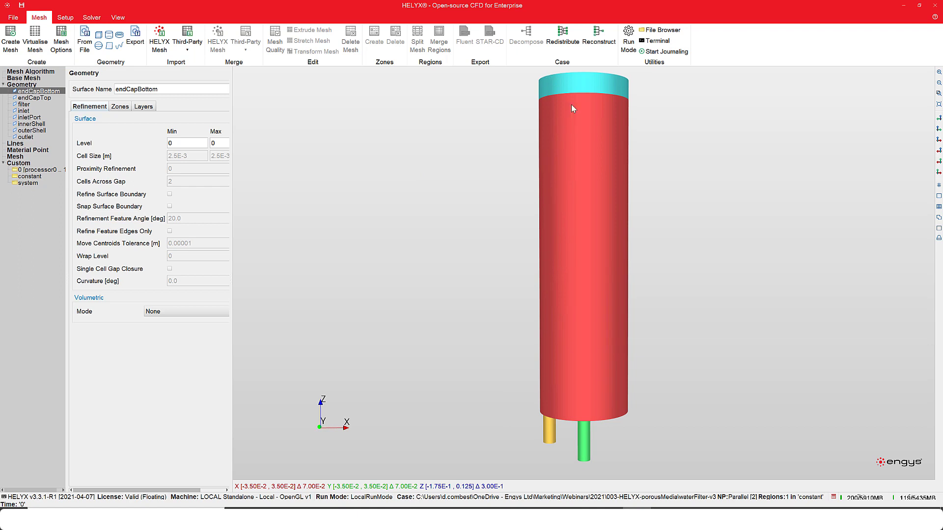
left_click(25, 105)
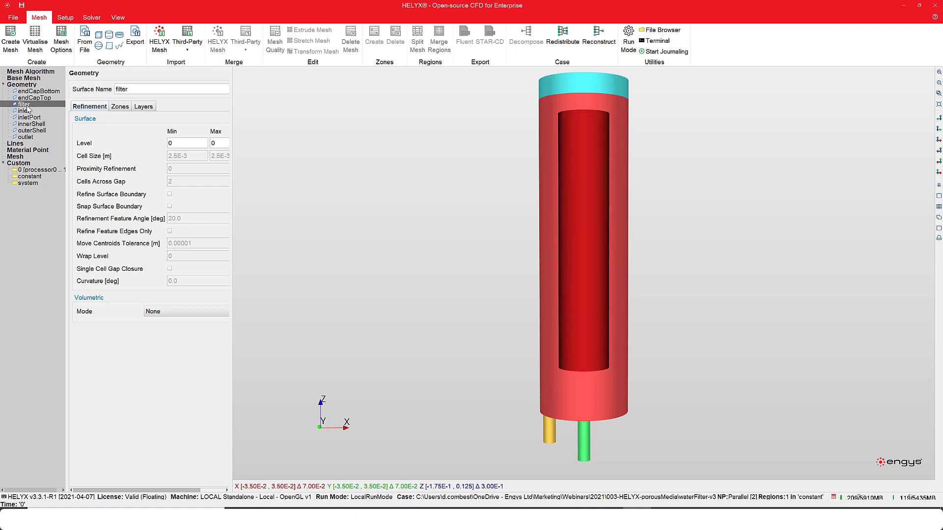
left_click(27, 111)
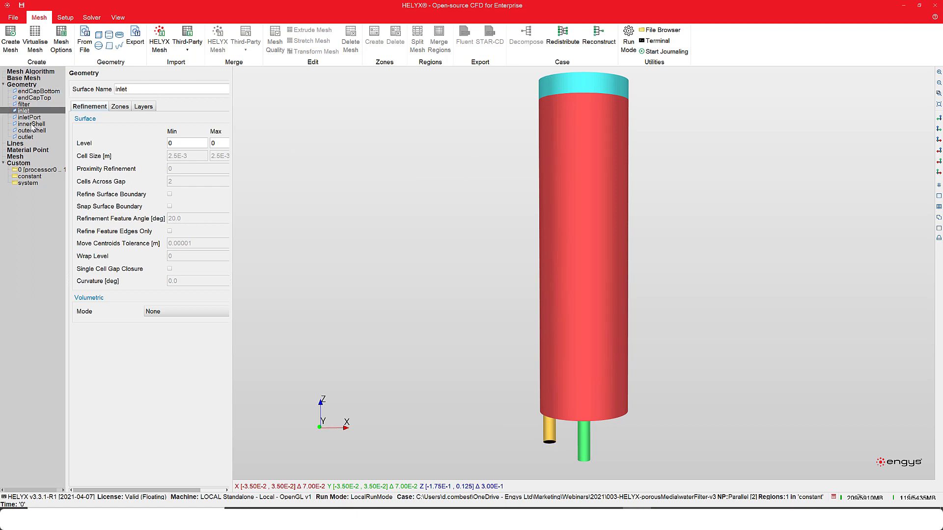
left_click(30, 117)
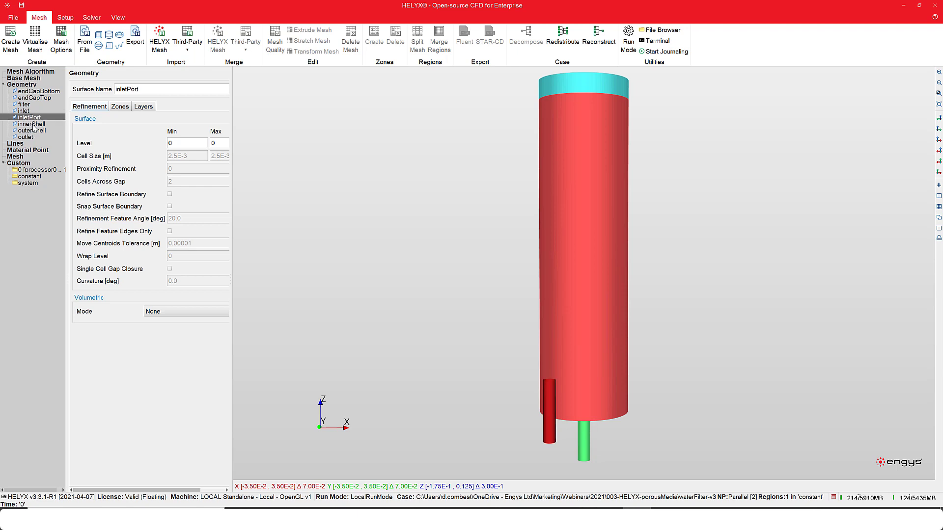
left_click(32, 124)
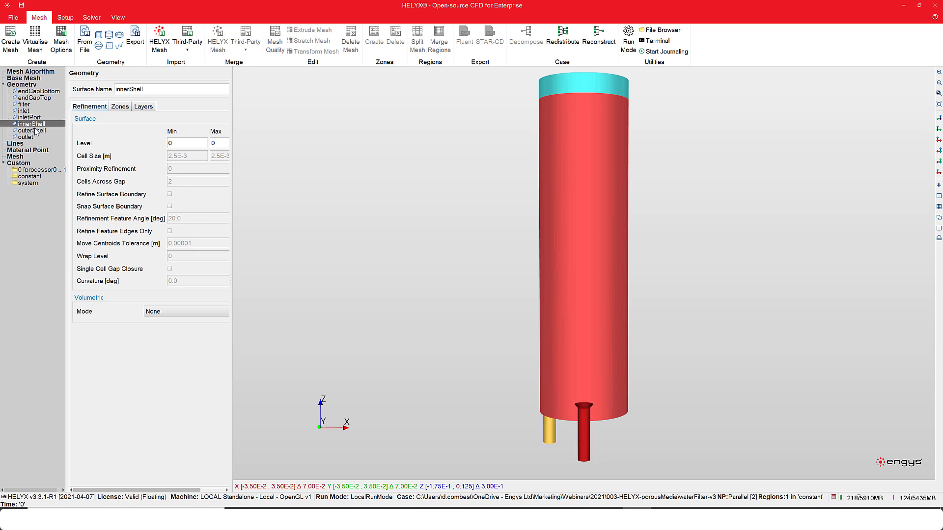
left_click(32, 131)
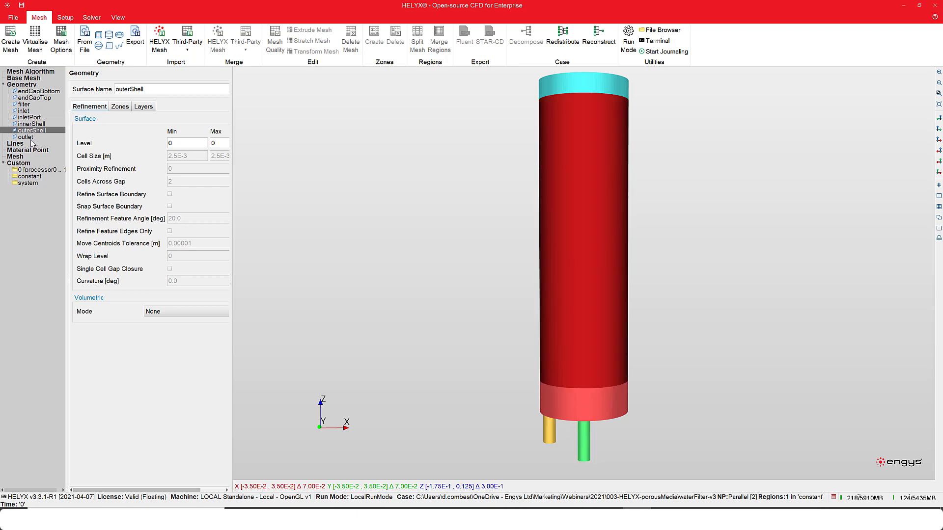
left_click(26, 138)
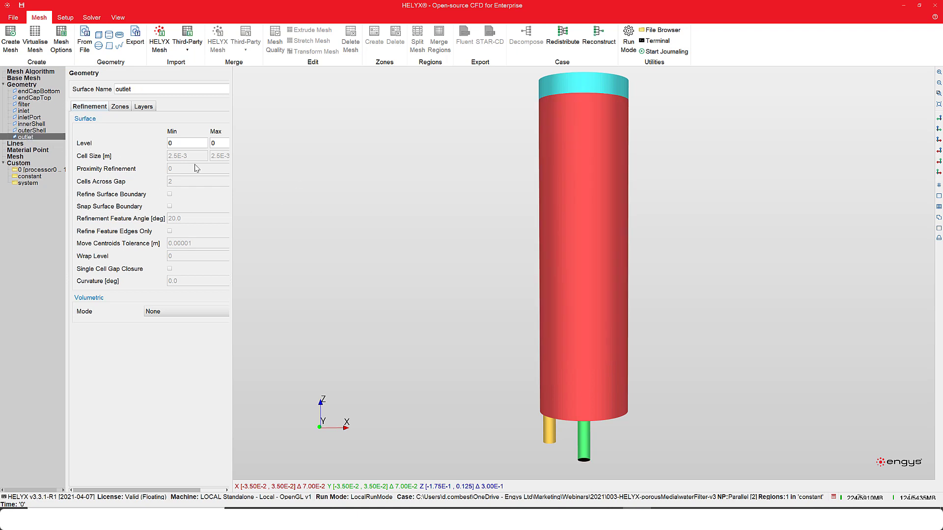
- Set the minimum and maximum surface refinement level to 1 for all eight surfaces from endCapBottom to outlet
left_click_drag(231, 189, 301, 185)
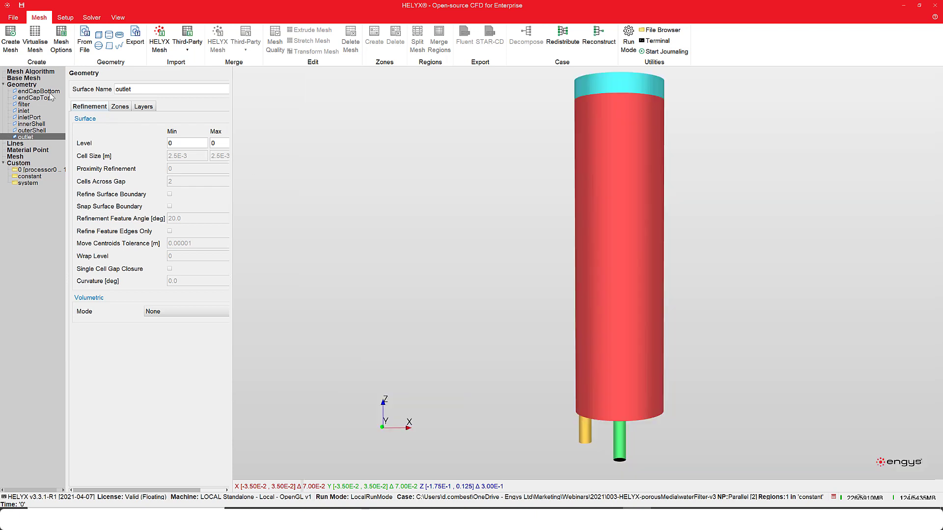
left_click(45, 92)
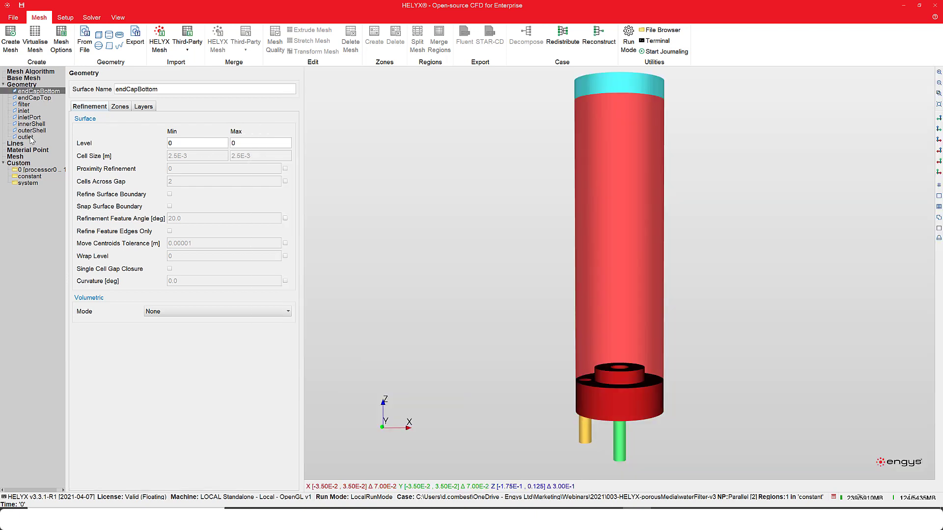
left_click(30, 137, "shift")
double_click(215, 141)
type("1")
key("Tab")
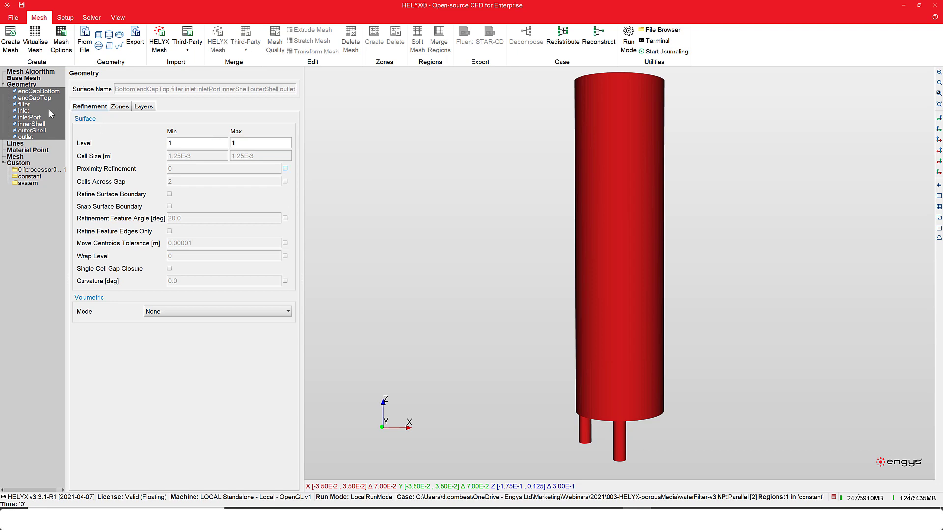
- Give the filter surface volumetric refinement in Inside mode with an inside level of 1
left_click(24, 104)
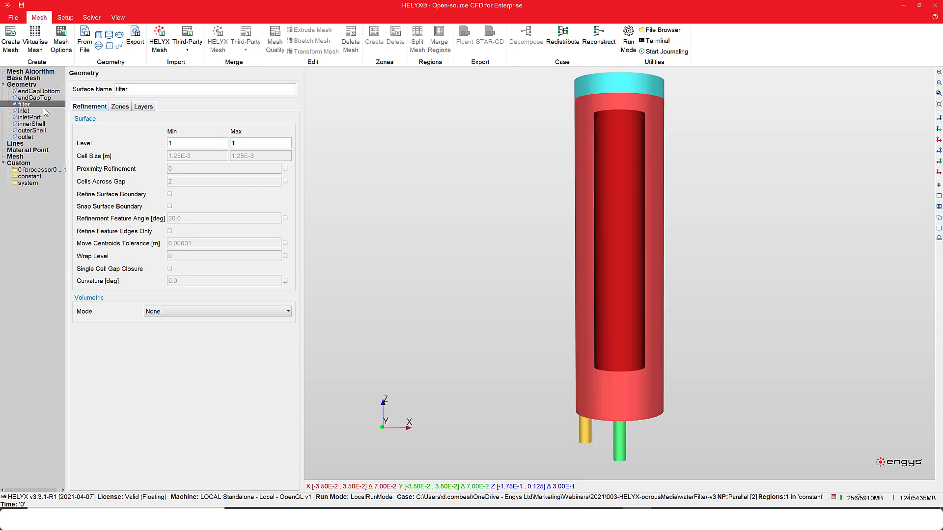
left_click(173, 312)
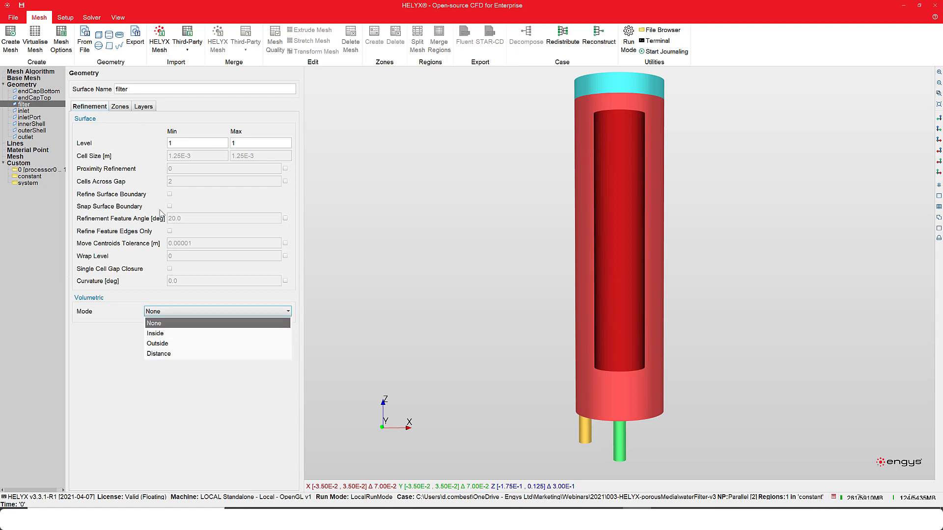
left_click(162, 333)
double_click(160, 334)
type("1")
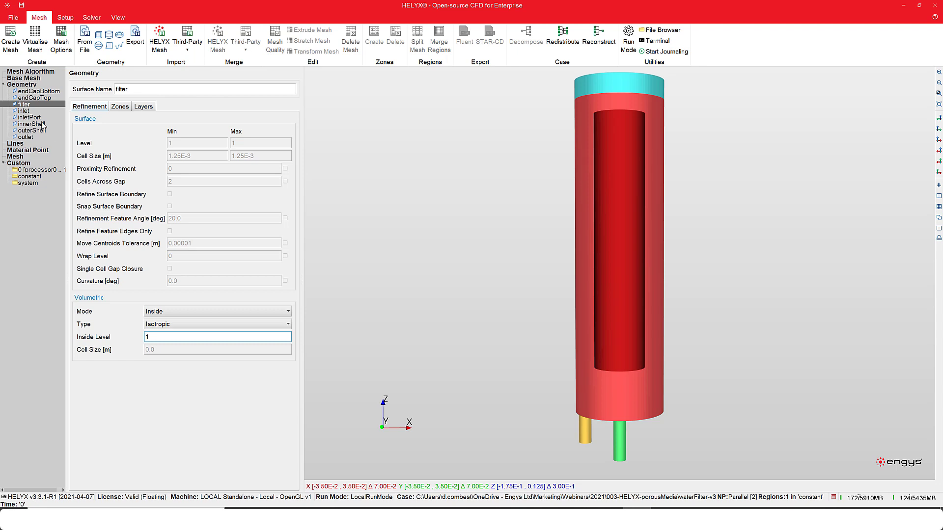
- Make the filter an Internal (no patches) zone and enable its cell zone
left_click(121, 108)
left_click(171, 123)
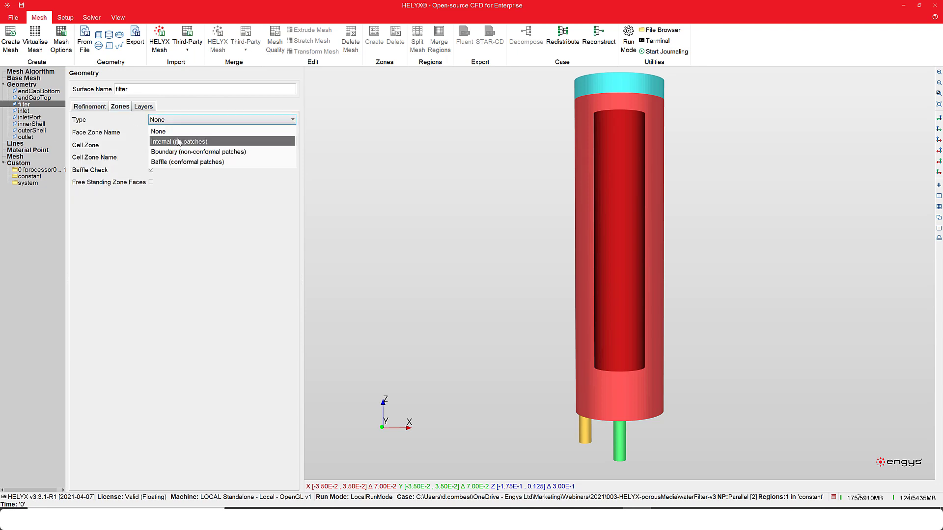
left_click(178, 140)
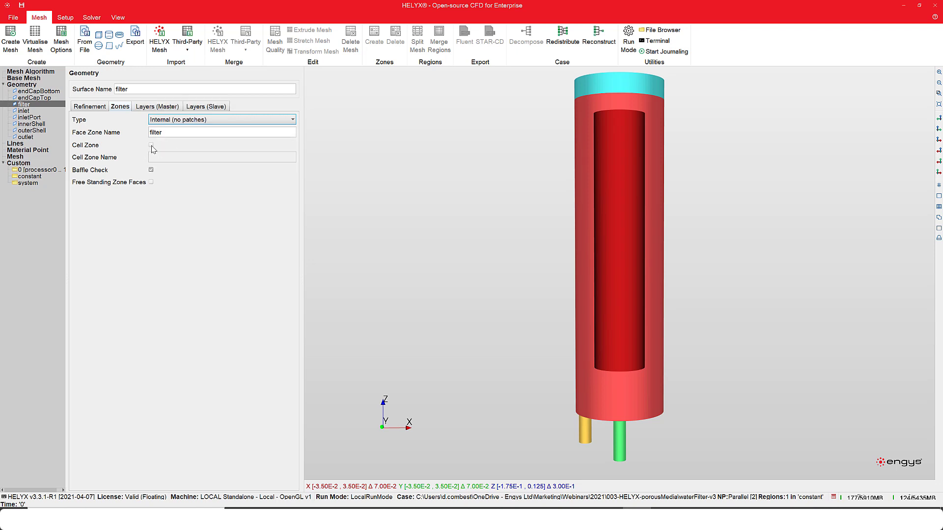
left_click(151, 146)
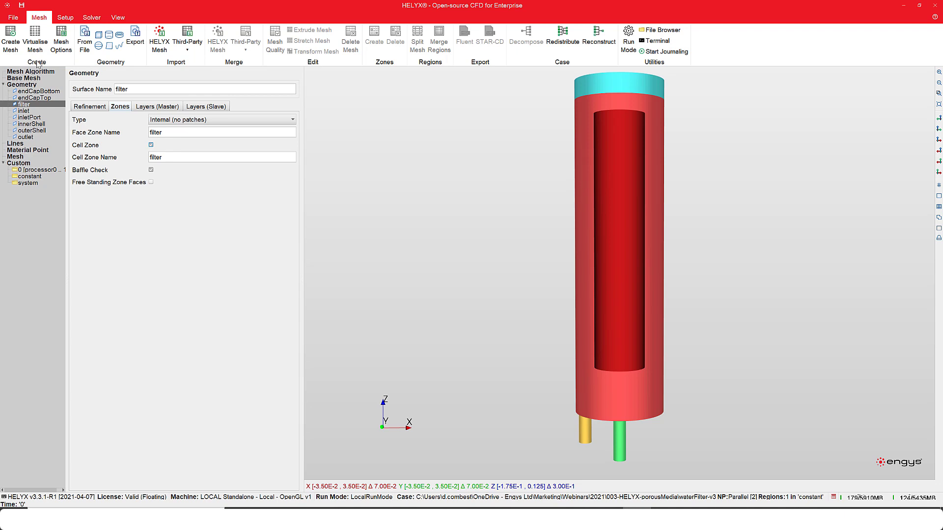
- Enable Global Region Snap in the advanced snapping options for the mesh
left_click(70, 46)
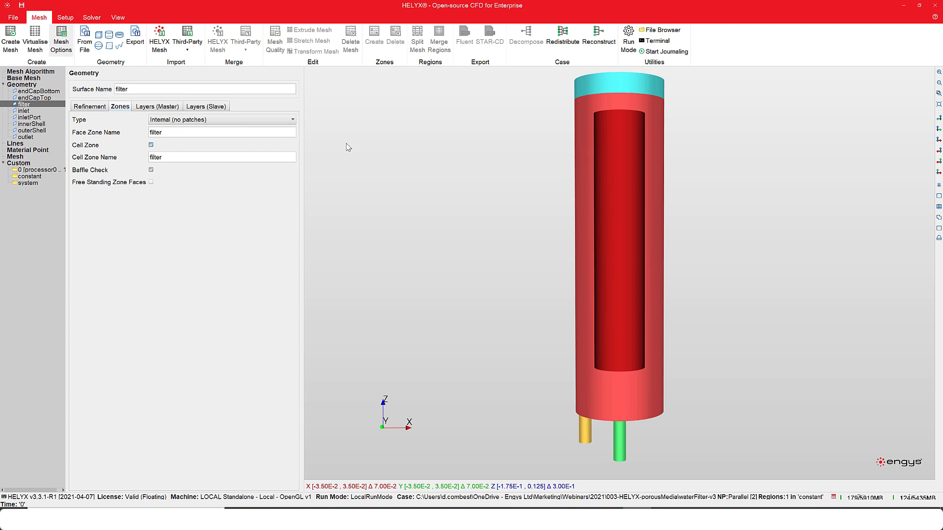
left_click(466, 221)
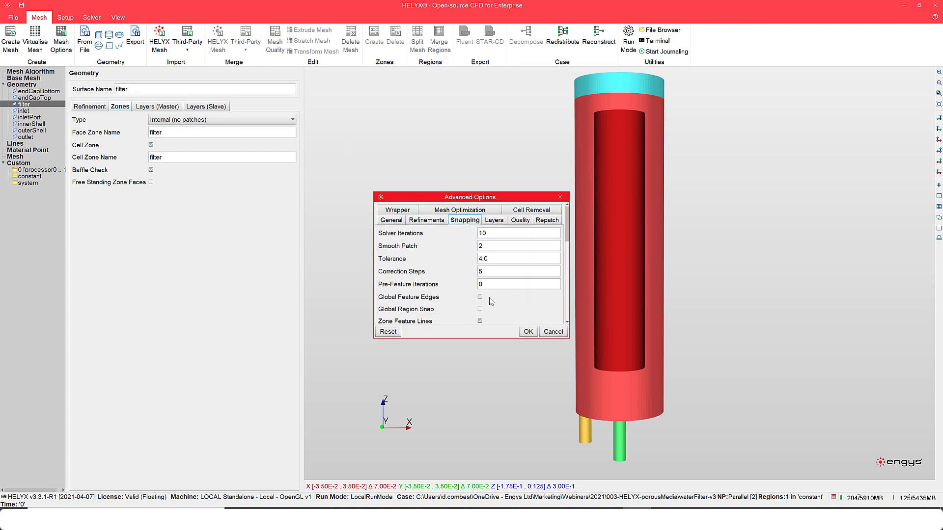
left_click(480, 309)
left_click(528, 332)
- Set the material point's Z coordinate to -0.025 and generate the mesh
double_click(224, 101)
type("-0.025")
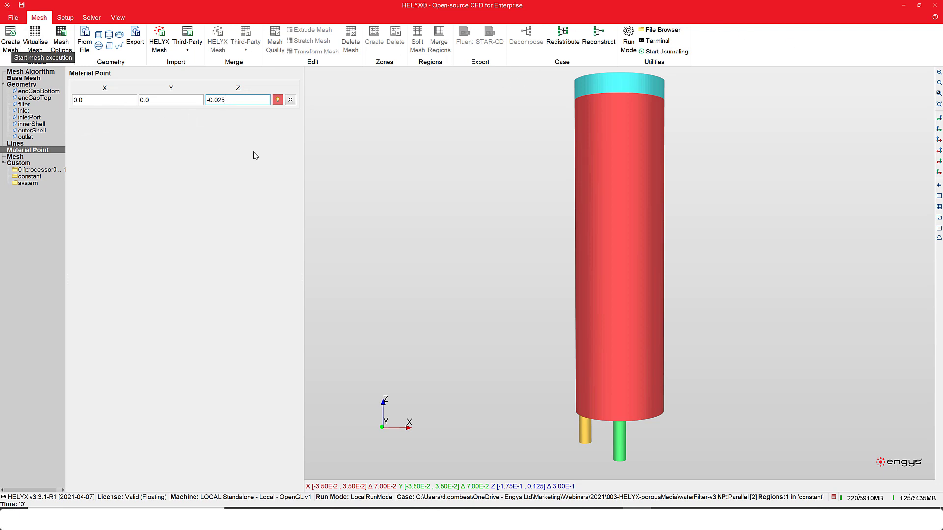
left_click(41, 45)
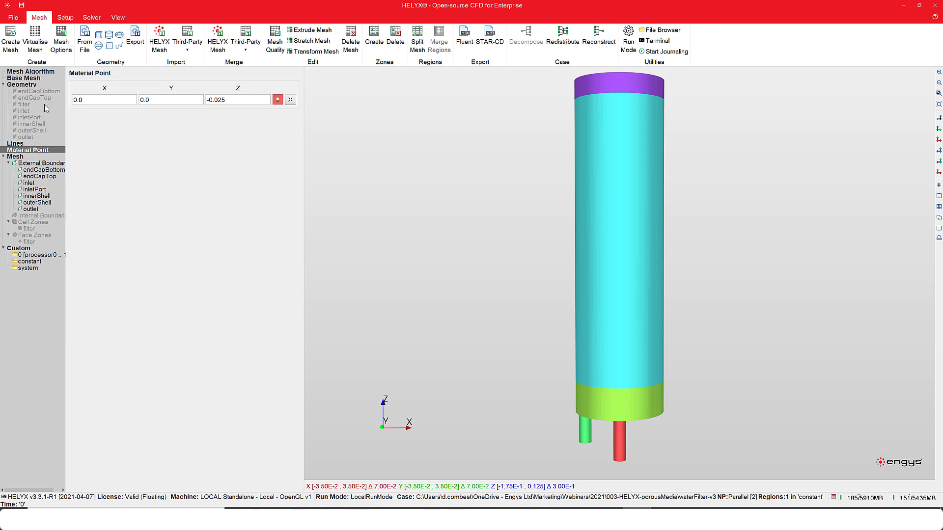
- Replace air with liquidWater from the materials database in the case setup, and open the turbulence modelling settings
left_click(64, 18)
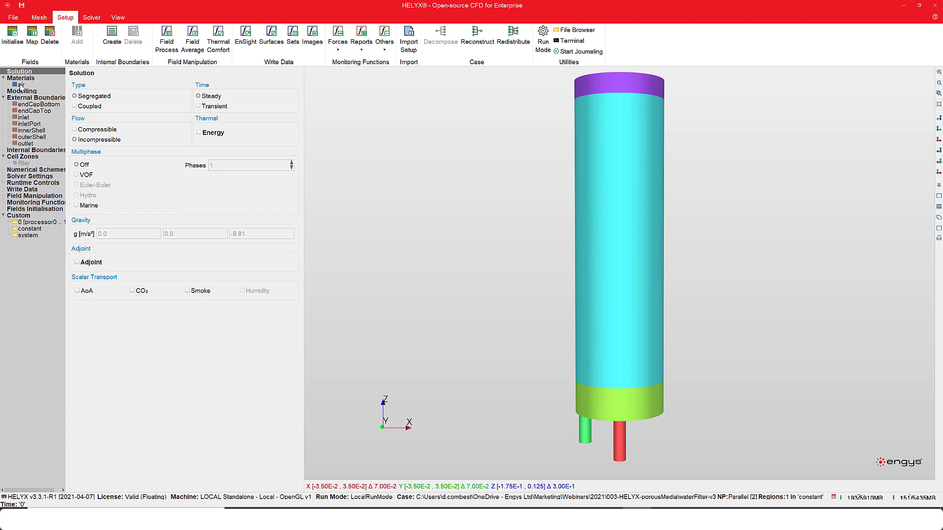
left_click(21, 85)
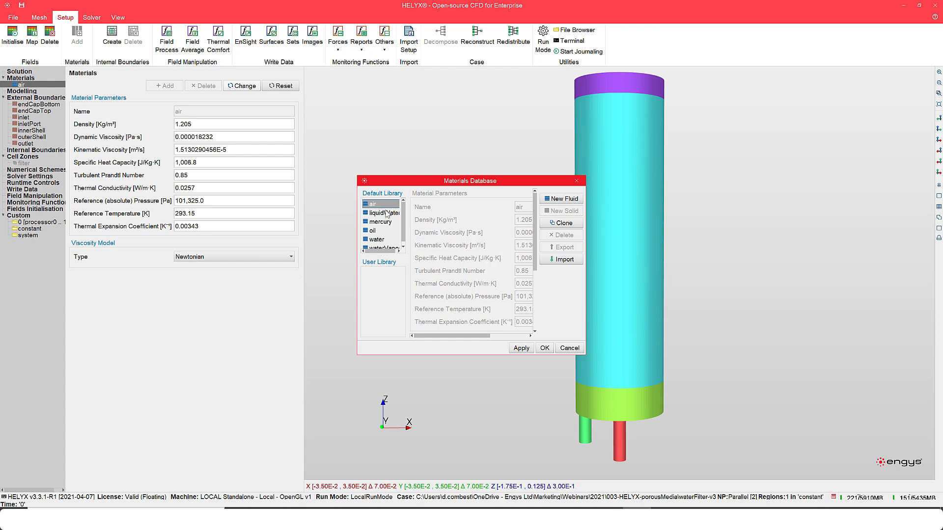
left_click(385, 213)
left_click(545, 348)
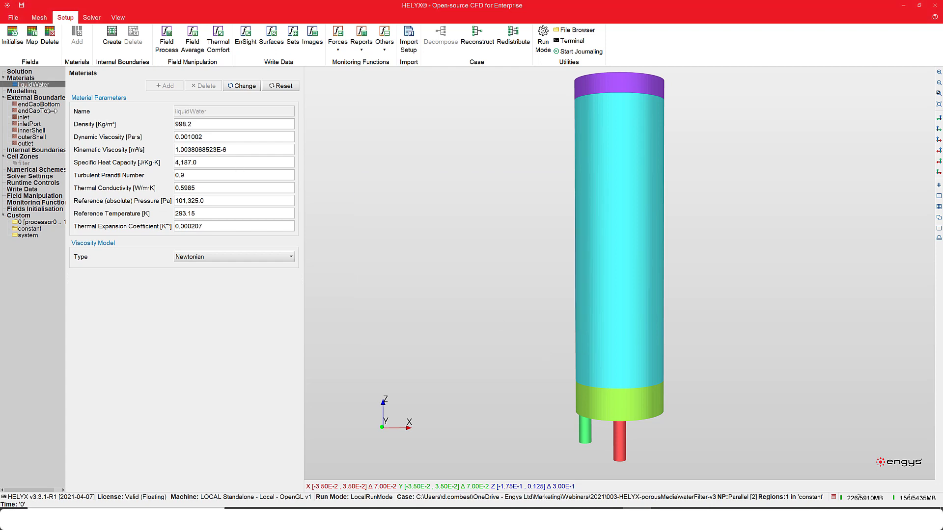
left_click(27, 91)
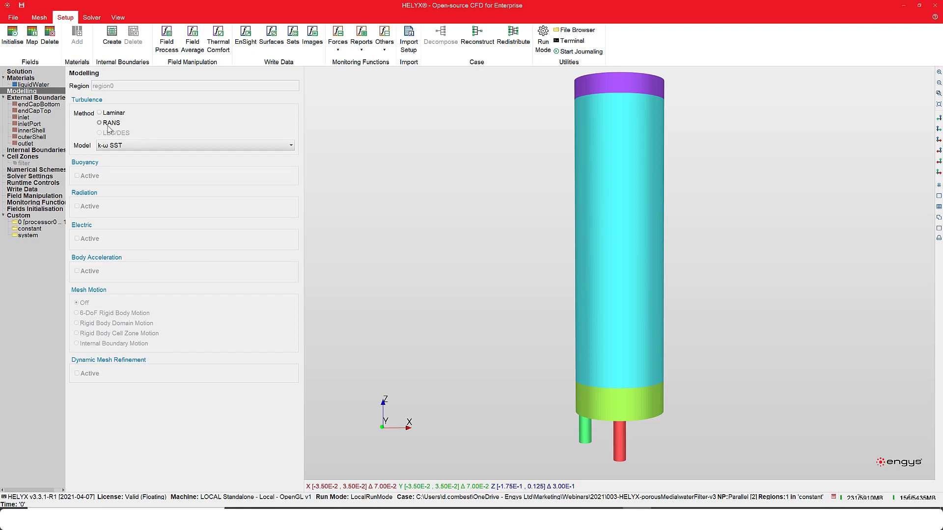
- Define the inlet as an Inlet boundary of Pressure type, specified by Static Pressure with a fixed value of 2 m²/s²
left_click(24, 118)
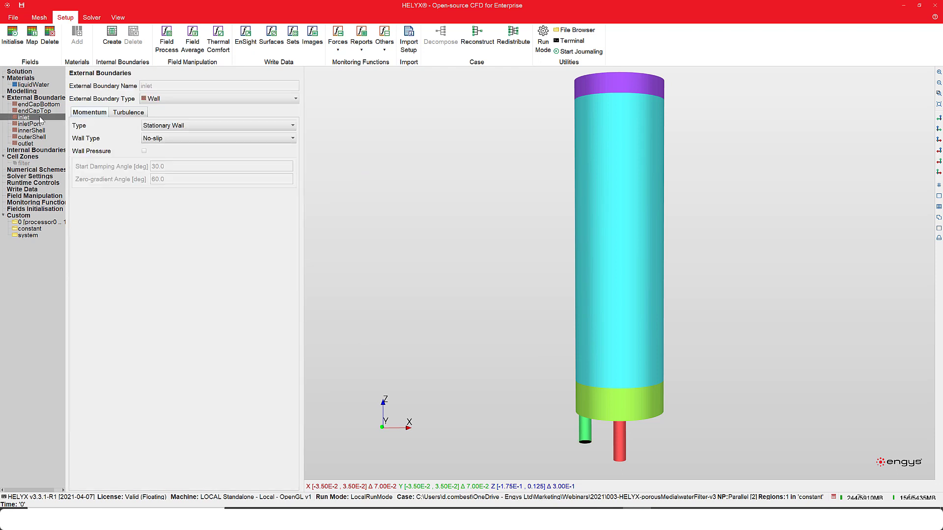
left_click(163, 98)
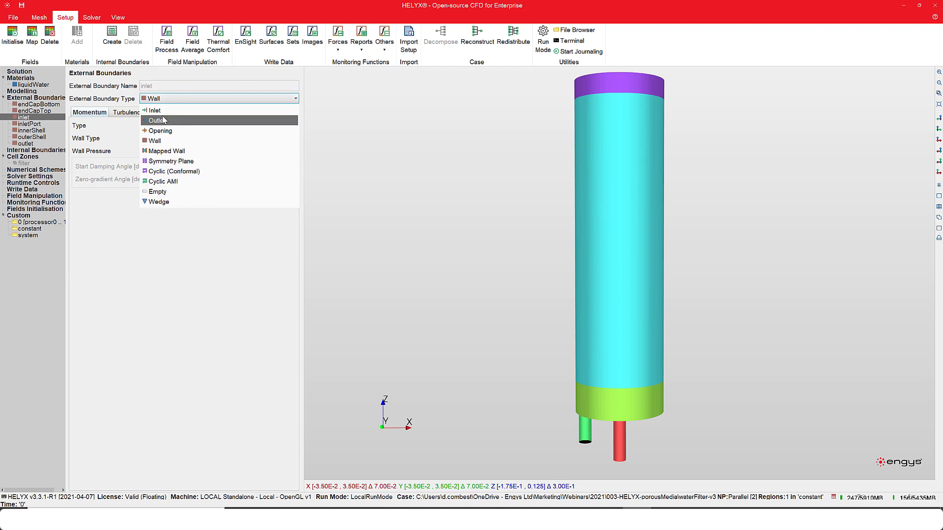
left_click(163, 113)
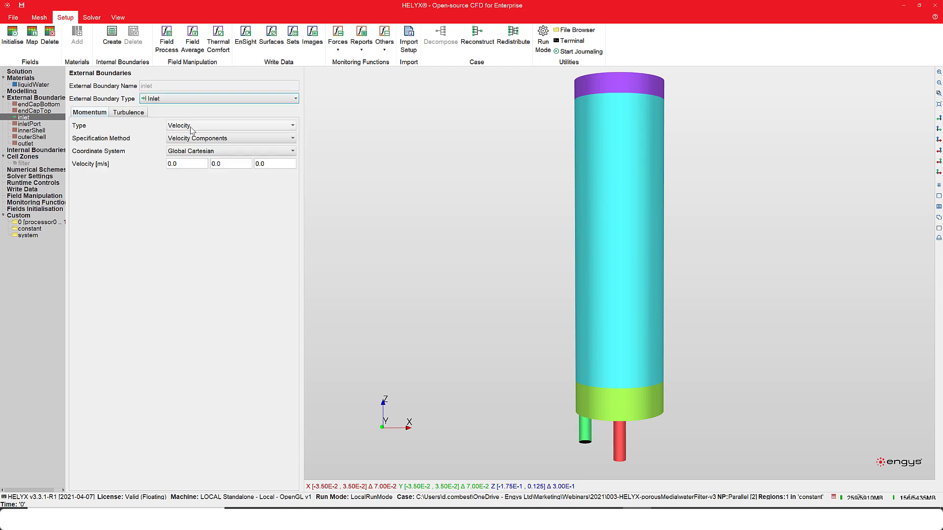
left_click(192, 126)
left_click(195, 157)
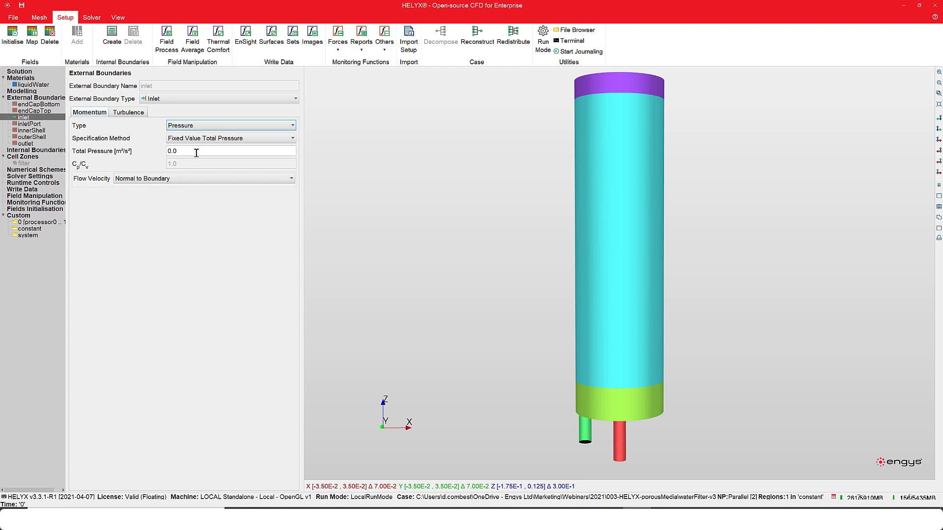
left_click(195, 139)
left_click(192, 170)
double_click(192, 152)
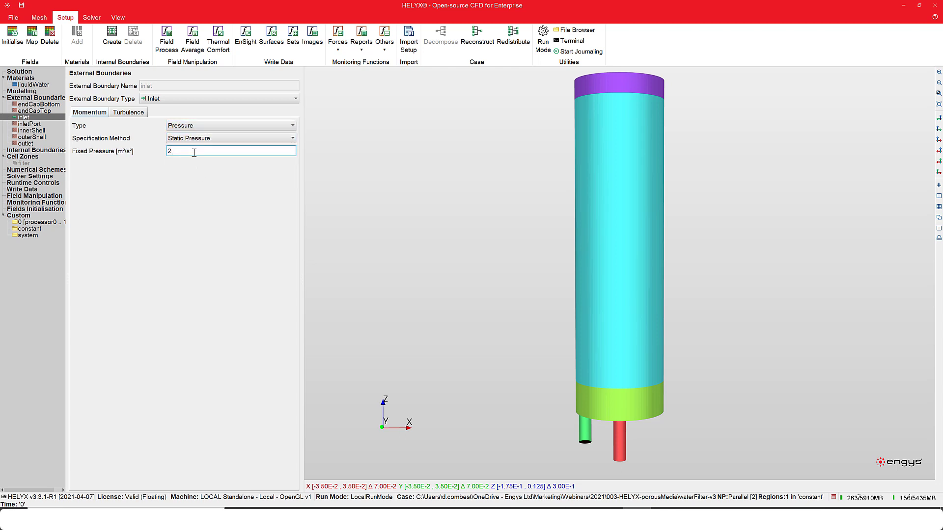
- Define the outlet as an Outlet boundary of Pressure type with a Fixed Pressure of 0.0 m²/s²
left_click(27, 144)
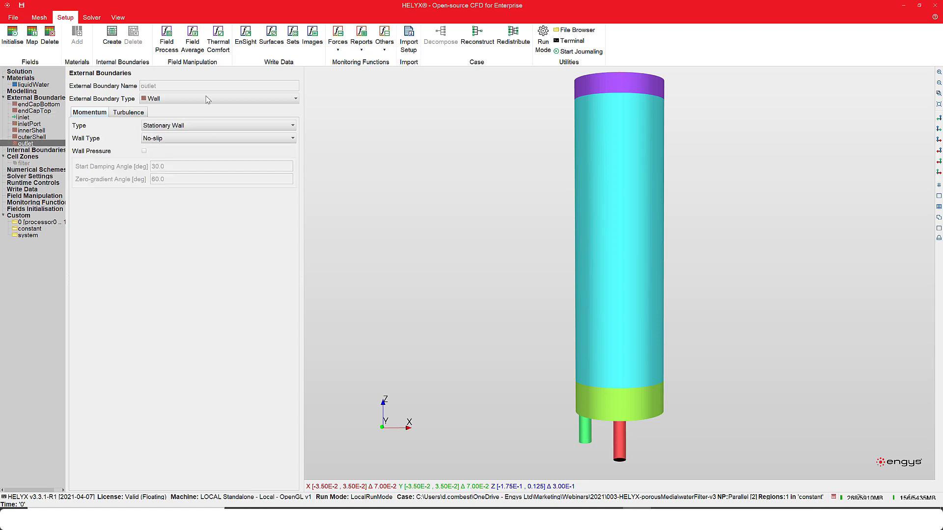
left_click(214, 101)
left_click(212, 119)
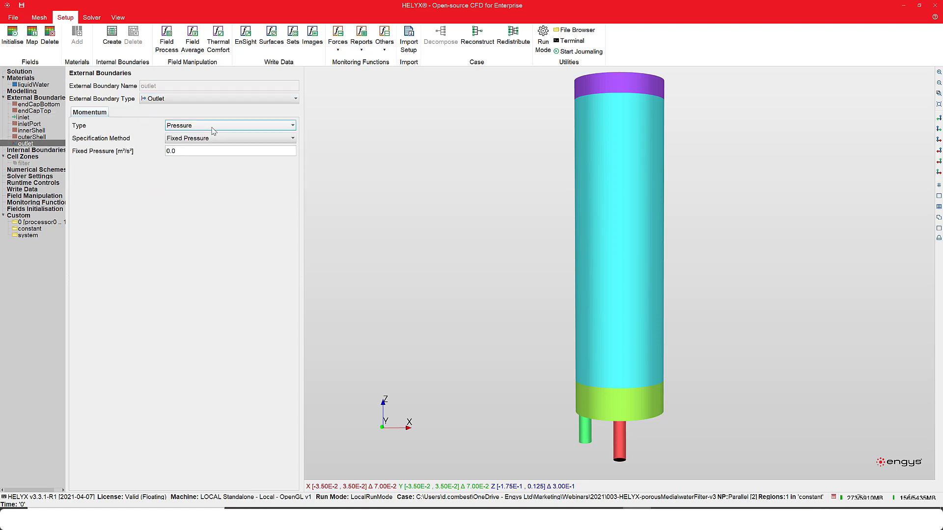
- Change the outlet's specification method to Mean Pressure and set the Z component of its initial velocity to -1e-4 m/s
left_click(215, 138)
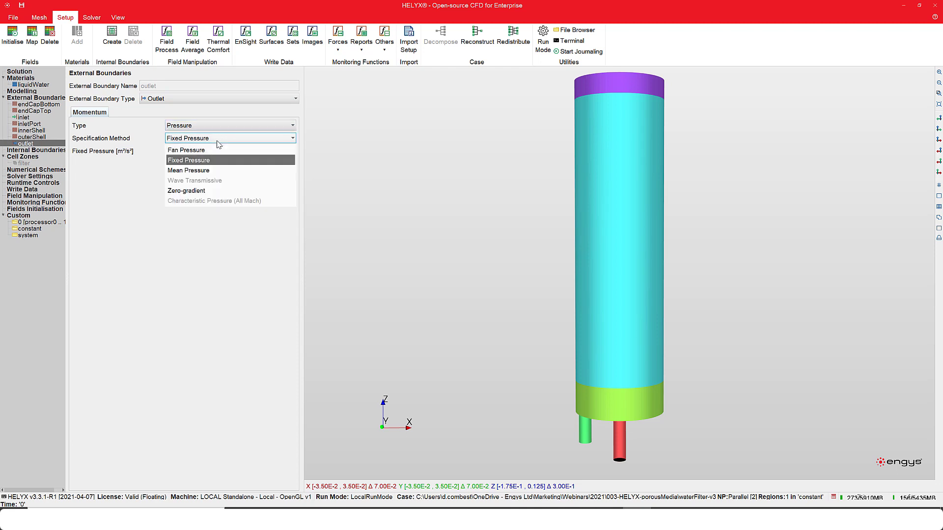
left_click(206, 170)
left_click(271, 150)
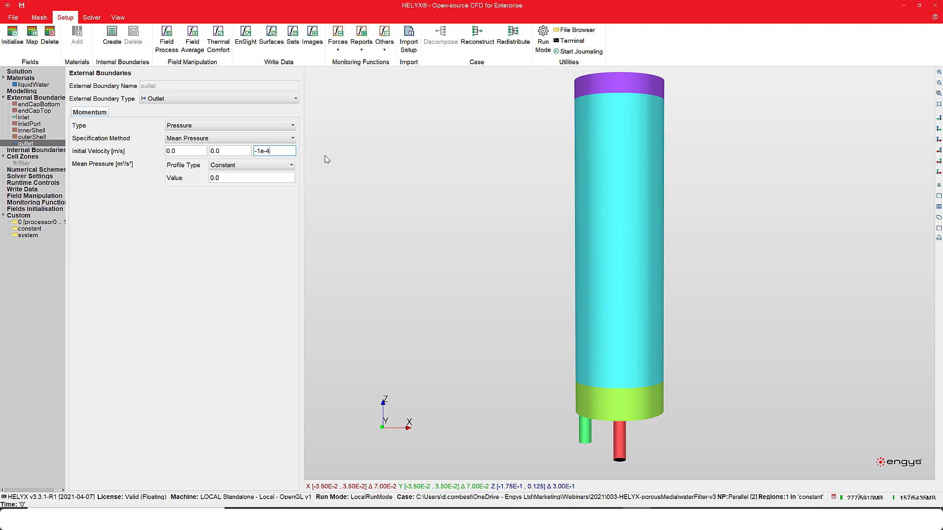
type("-1e-4")
- Assign a Porous Medium momentum source to the filter cell zone
left_click(24, 163)
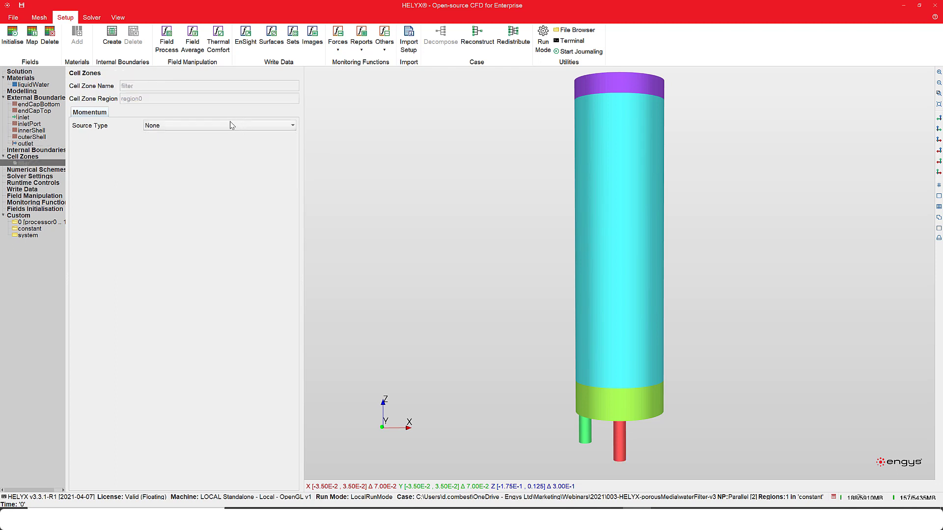
left_click(233, 127)
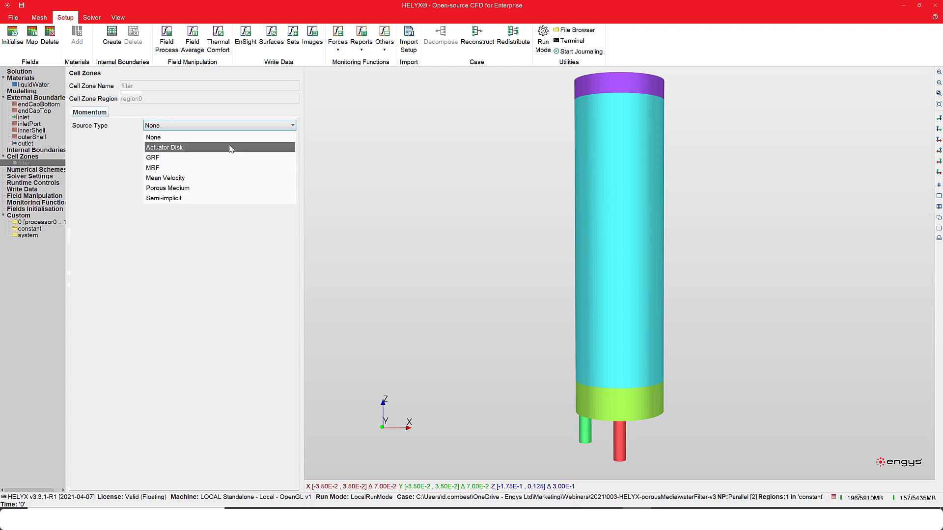
left_click(223, 189)
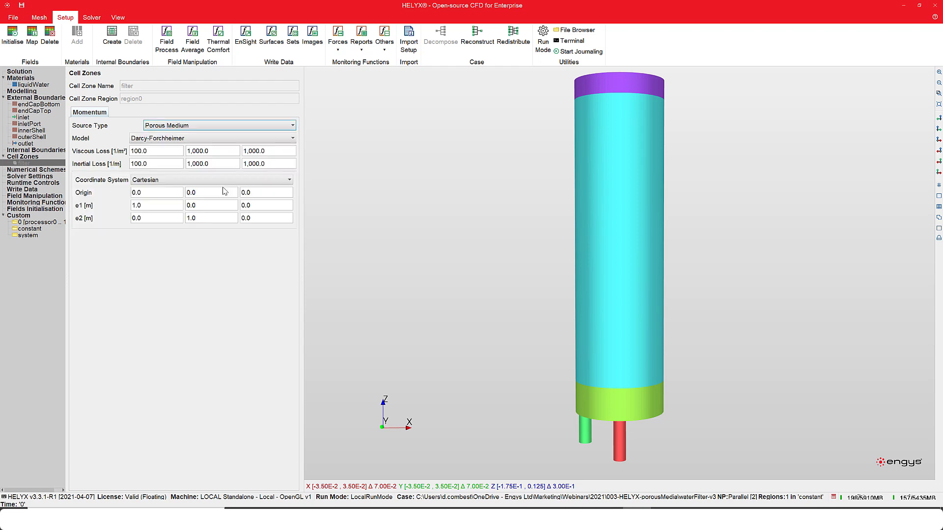
- Set the filter zone's viscous loss components to 9.5e5, 1e7 and 1e7
double_click(146, 150)
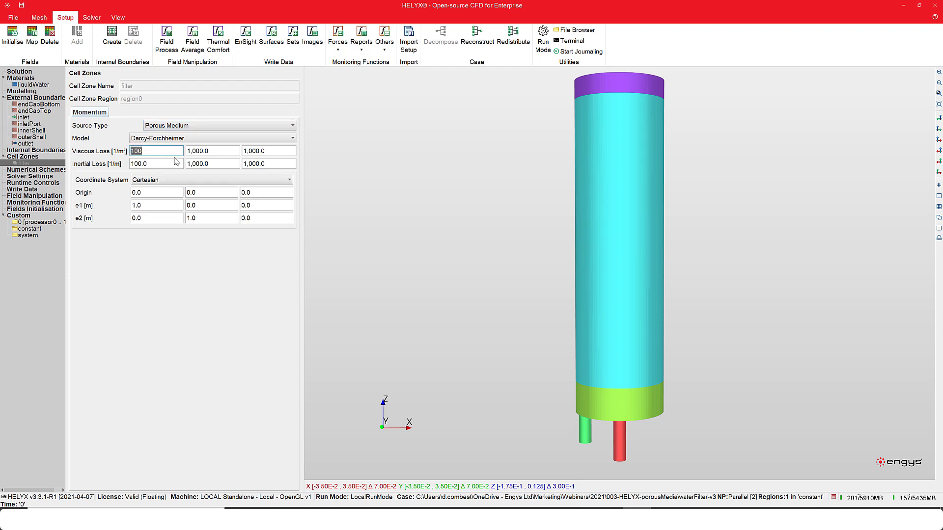
type("9.5e5")
key("Tab")
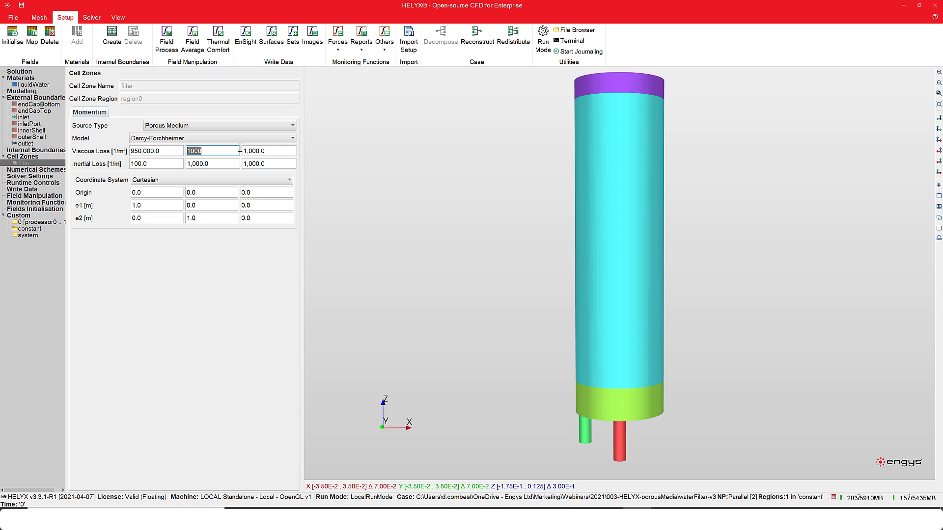
type("1e7")
key("Tab")
type("1")
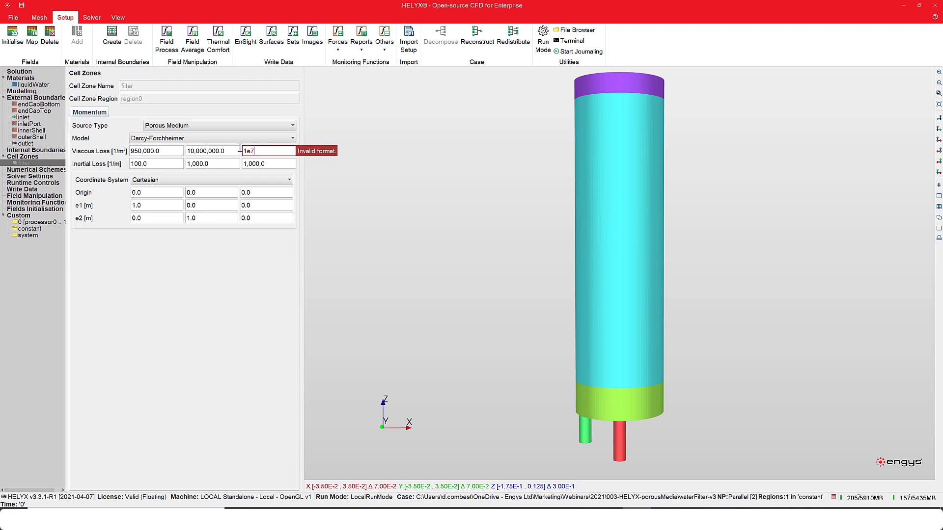
key("Tab")
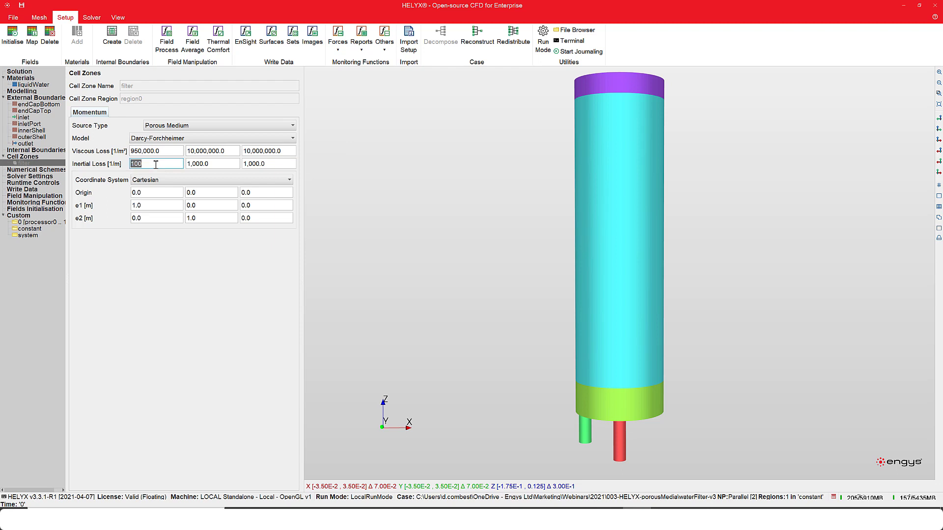
- Set the filter zone's inertial loss to 400, 10,000 and 10,000, and switch its coordinate system to Cylindrical
type("40")
key("Tab")
type("10,000")
key("Tab")
type("10")
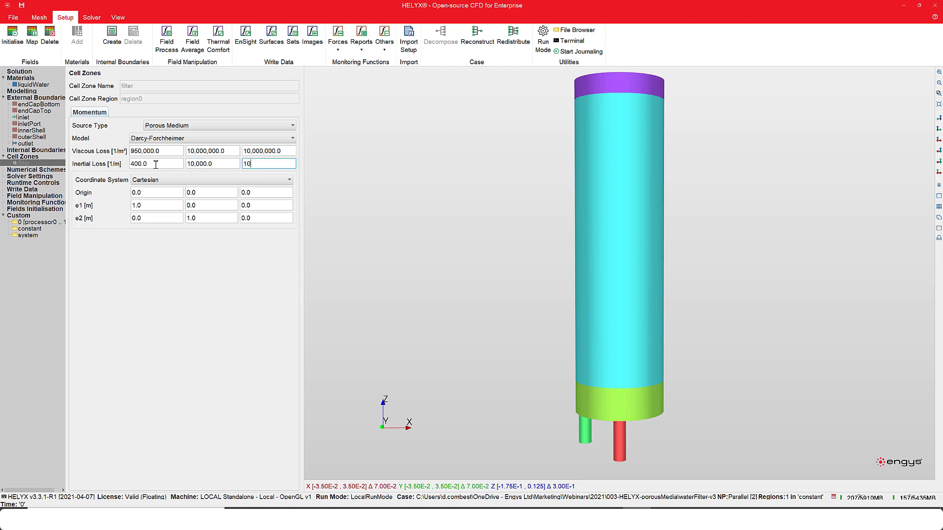
key("Tab")
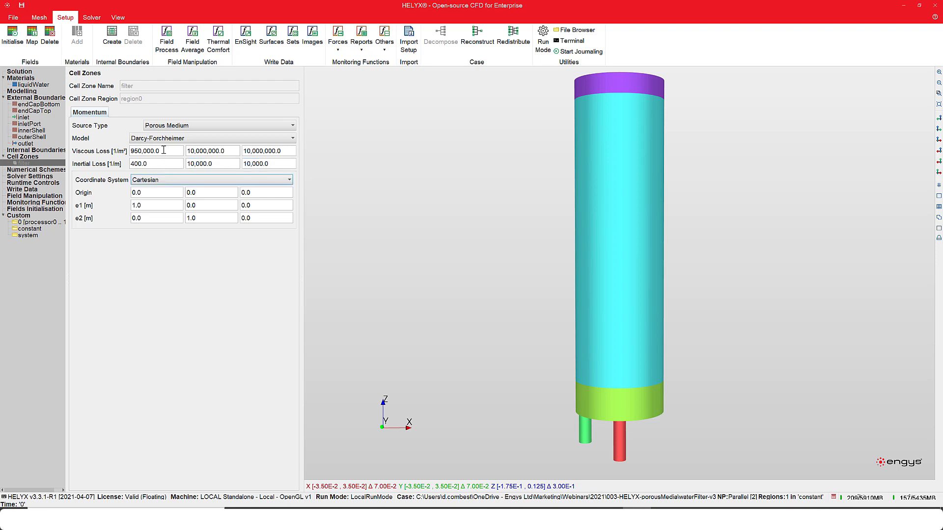
left_click(158, 180)
left_click(159, 202)
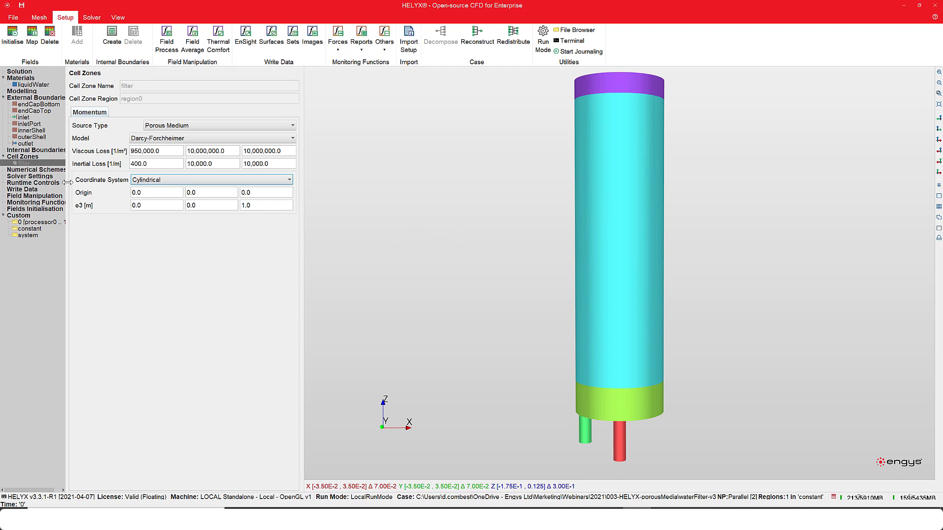
- Review the numerical schemes and solver settings, and set the simulation end time to 2000 in the runtime controls
left_click(36, 169)
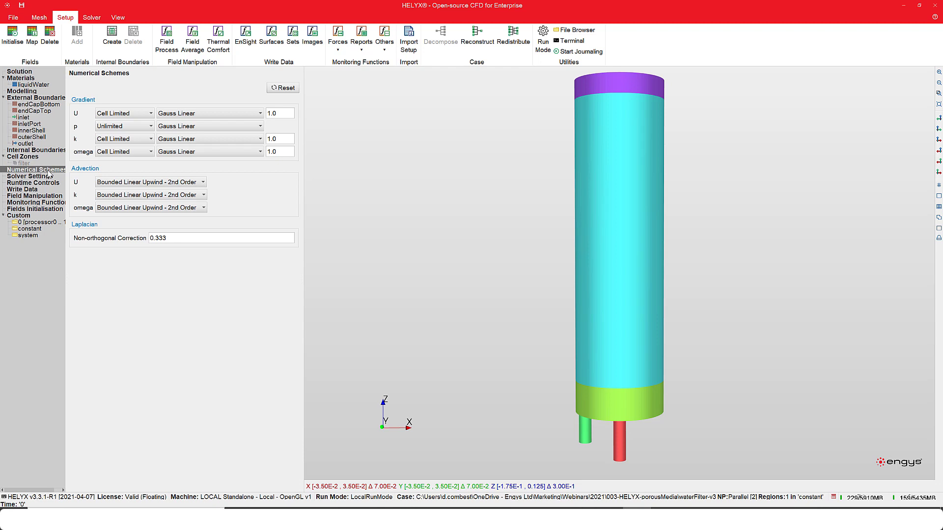
left_click(46, 178)
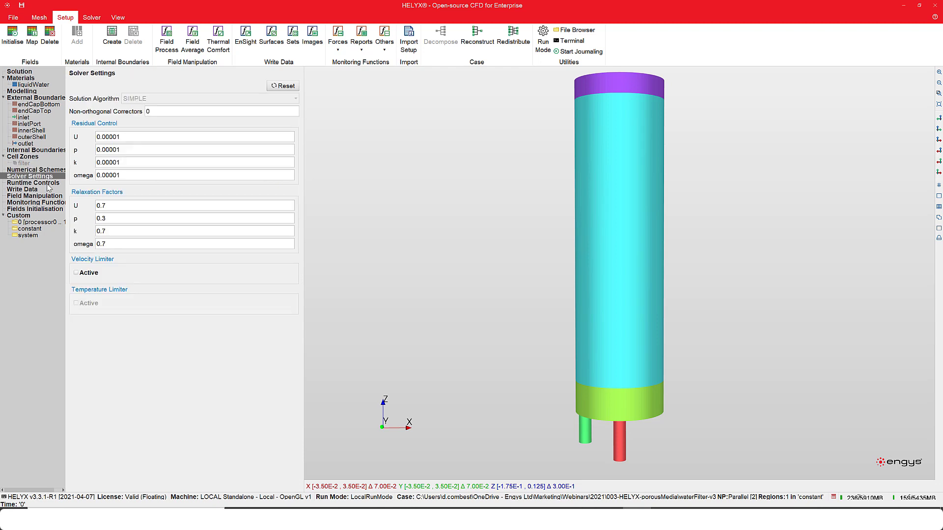
left_click(37, 185)
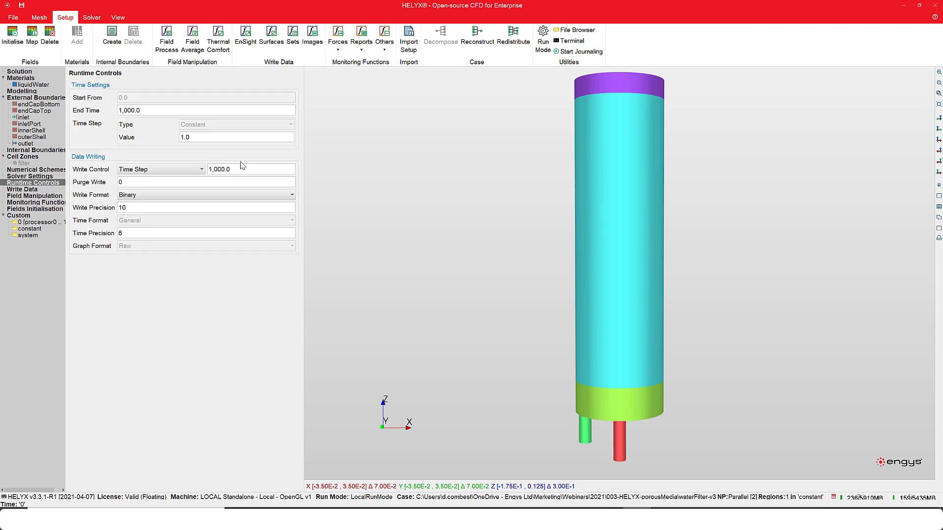
double_click(177, 110)
type("2000")
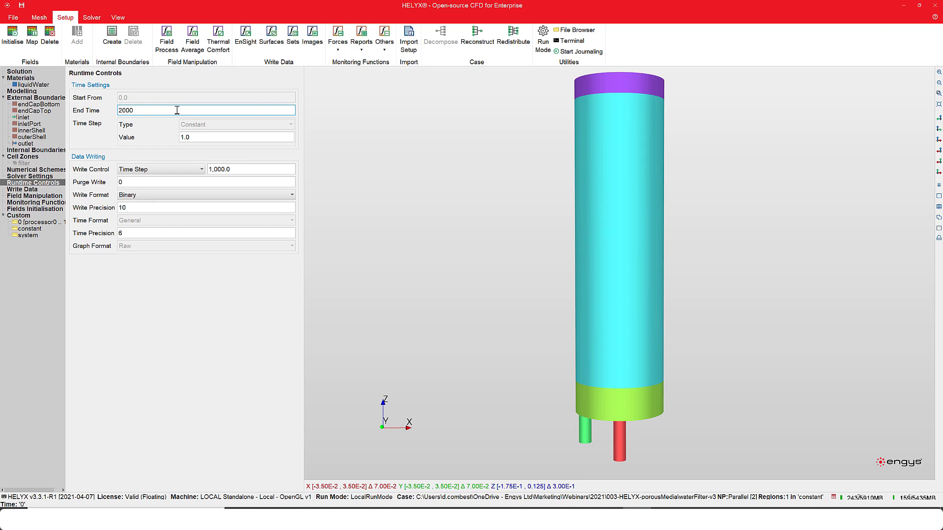
key("Tab")
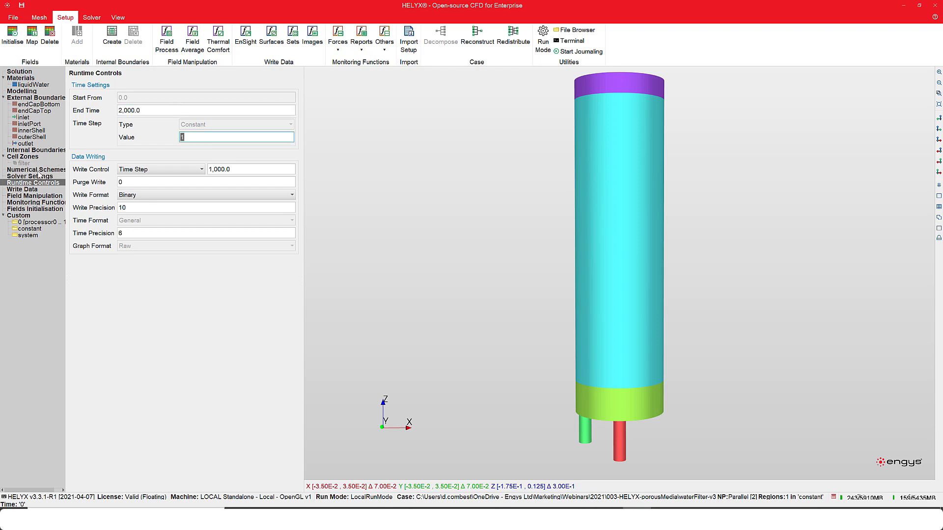
- Add a Volume Report monitoring function named VR that reports the fields U, k, omega and p
left_click(31, 196)
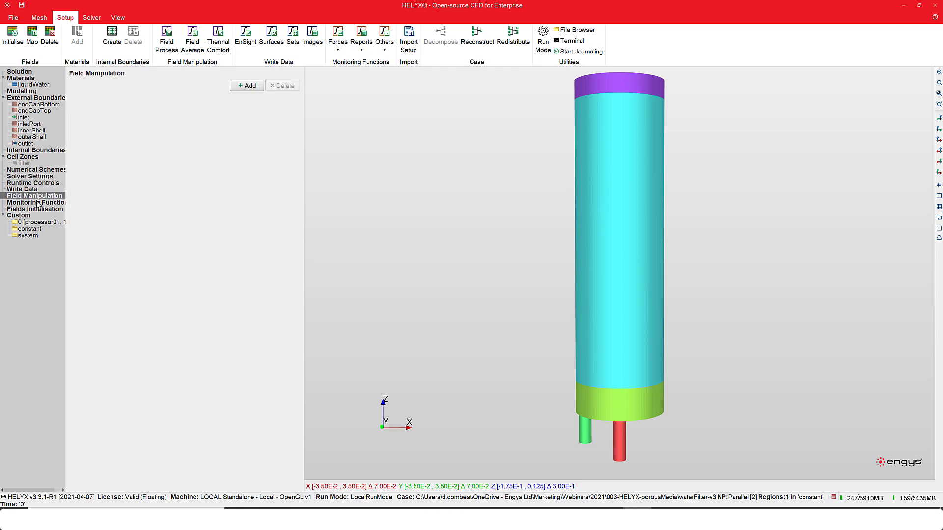
left_click(39, 202)
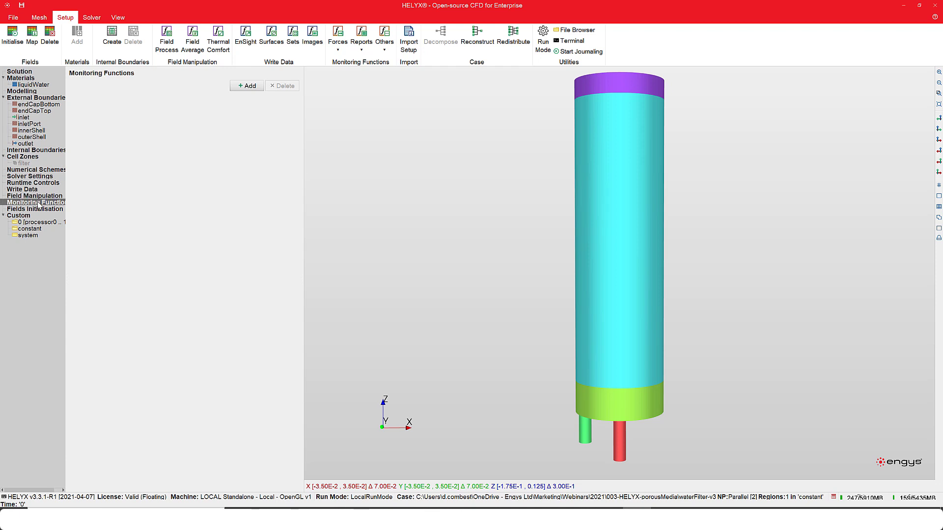
left_click(245, 86)
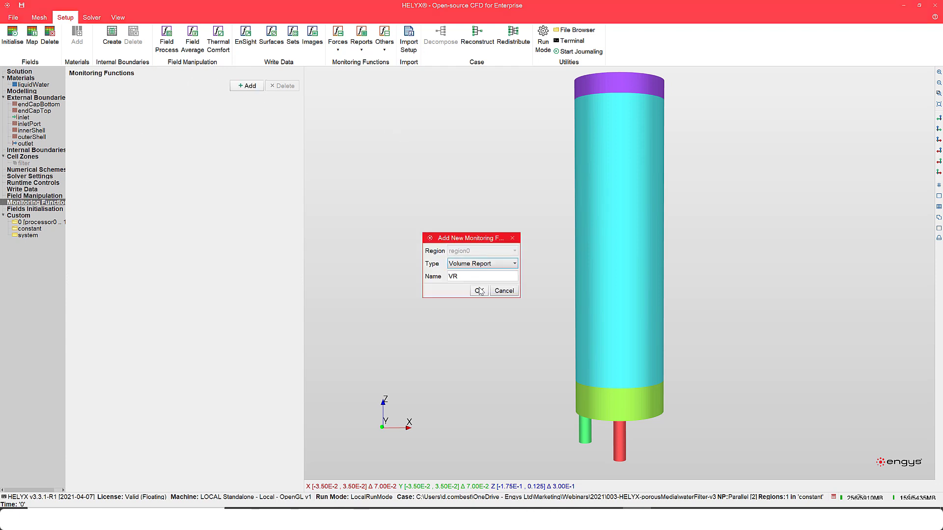
left_click(479, 291)
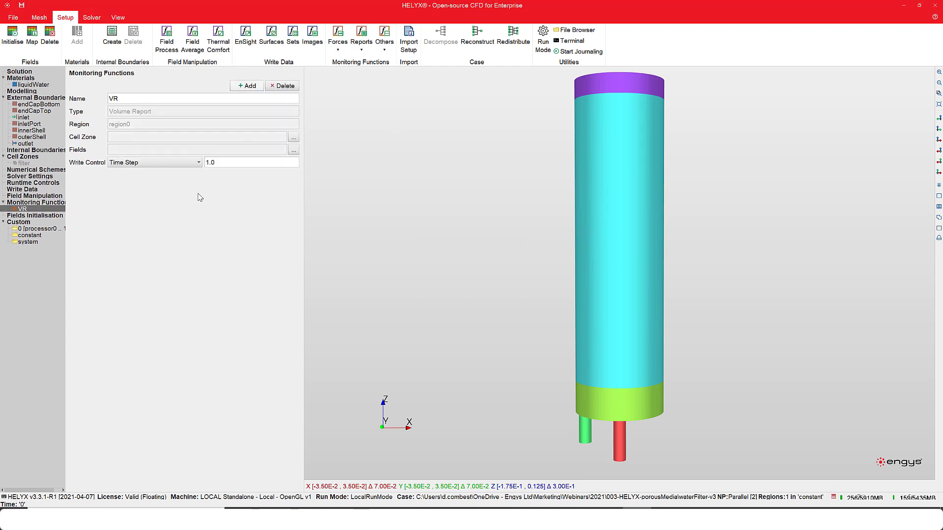
left_click(293, 151)
left_click(412, 243)
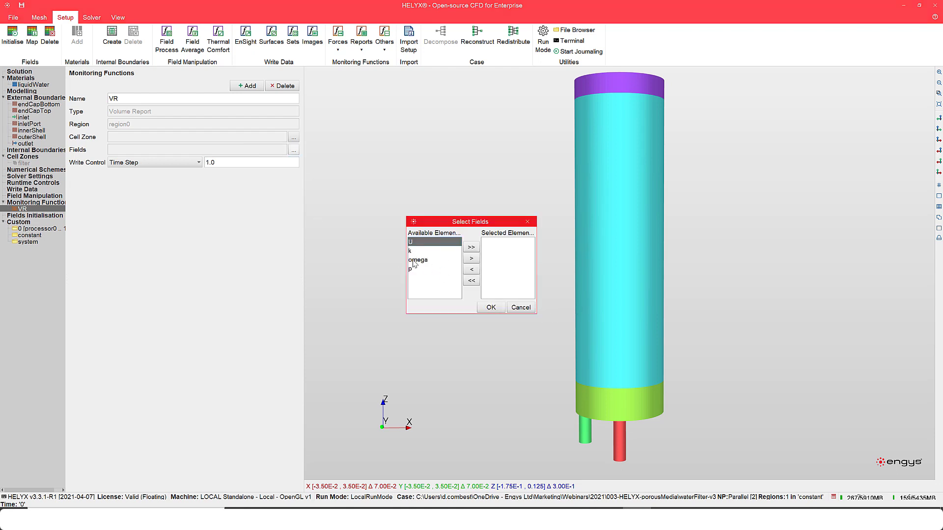
left_click(414, 270, "shift")
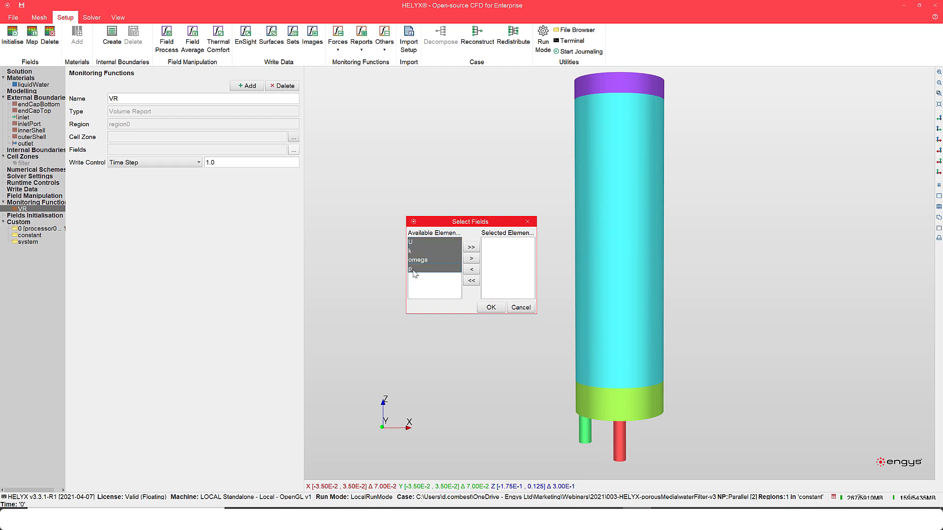
left_click(471, 258)
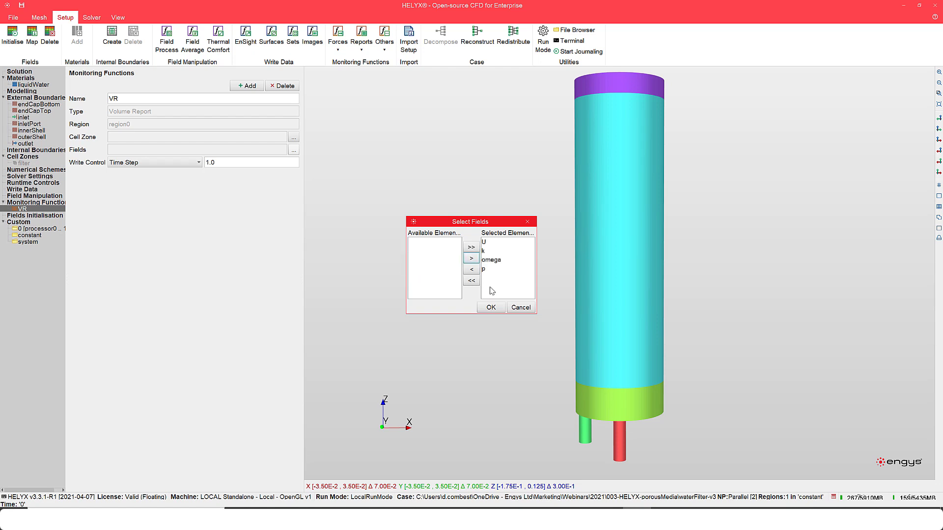
left_click(491, 308)
- Add a second Volume Report monitoring function named VR_filter
left_click(49, 202)
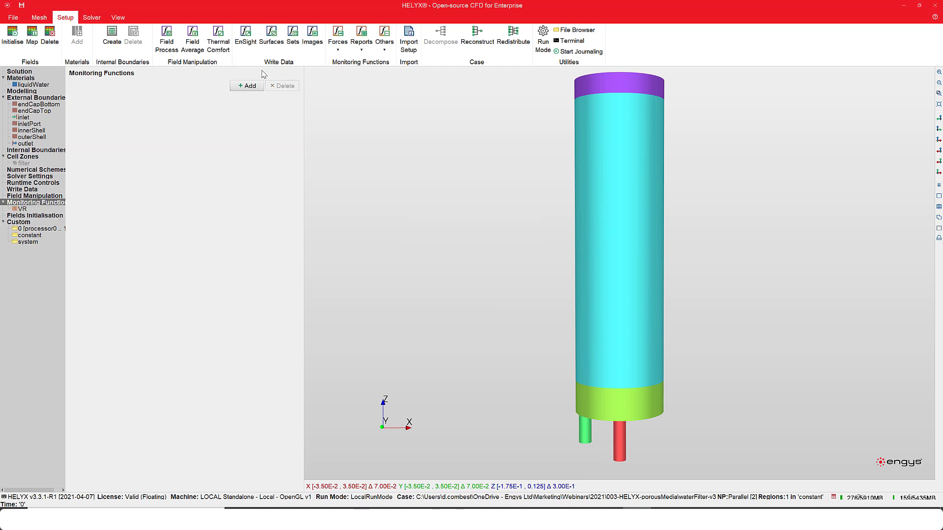
left_click(247, 86)
left_click(478, 276)
left_click(484, 278)
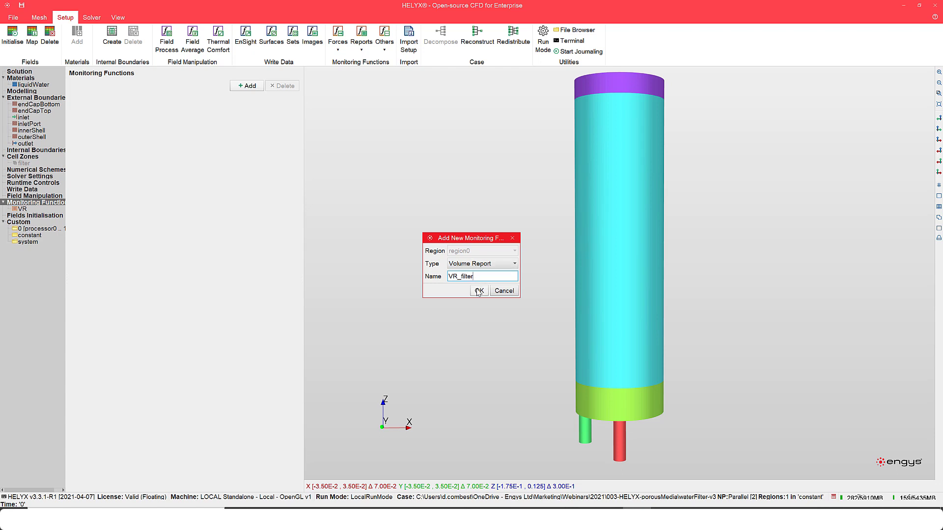
left_click(479, 291)
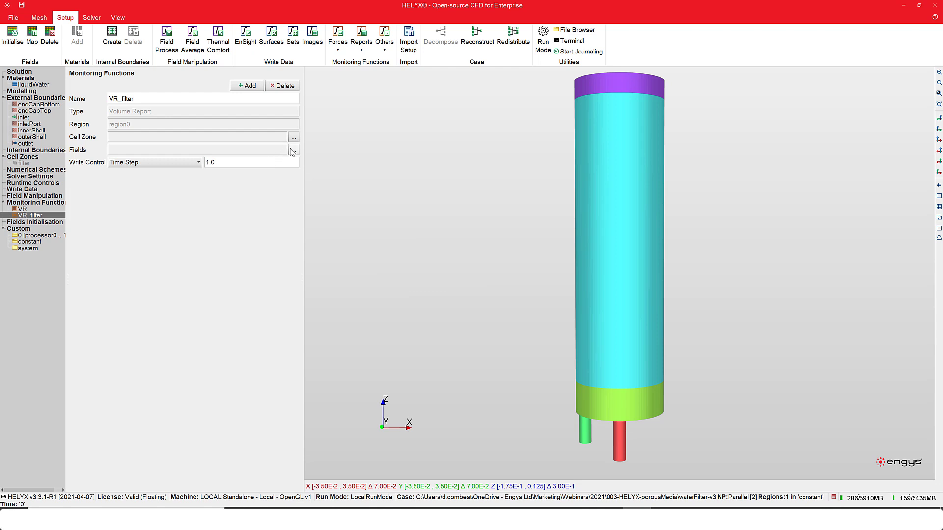
- Have VR_filter report the fields U, k, omega and p on the filter cell zone
left_click(293, 149)
left_click(413, 242)
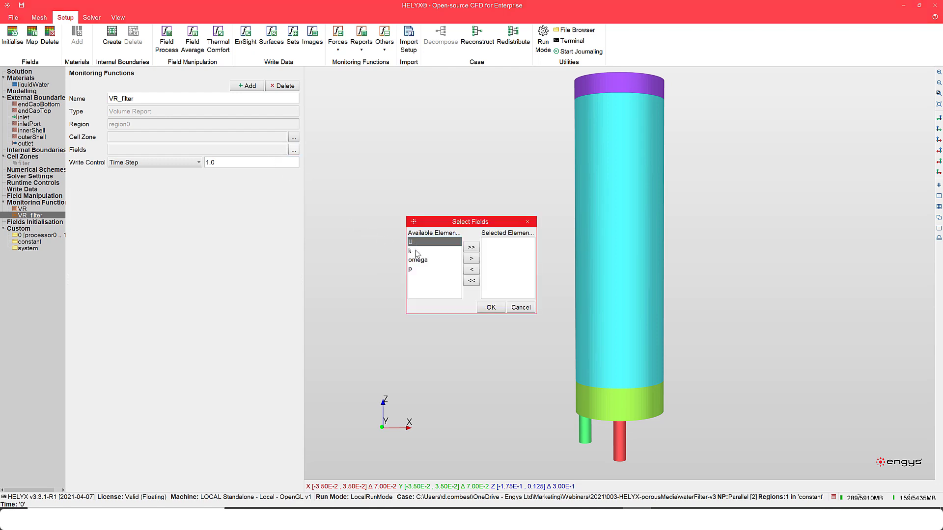
left_click(414, 270, "shift")
left_click(471, 258)
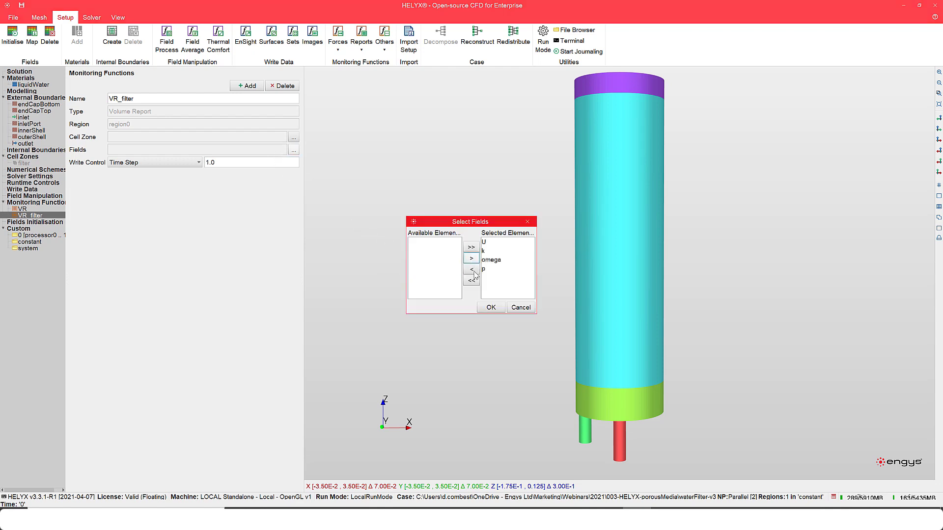
left_click(491, 307)
left_click(293, 137)
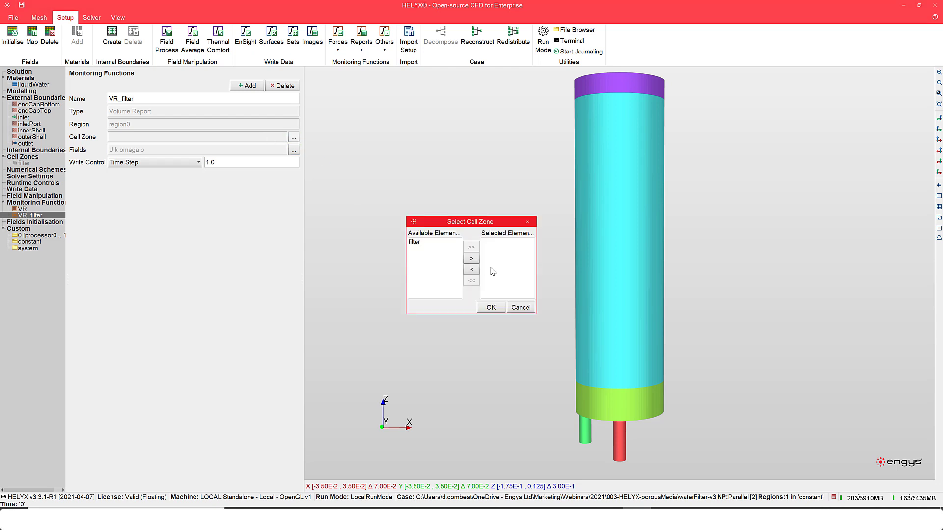
left_click(430, 243)
left_click(472, 258)
left_click(491, 307)
- Add a Surface Report monitoring function named SR_inlet
left_click(244, 86)
left_click(470, 265)
left_click(480, 316)
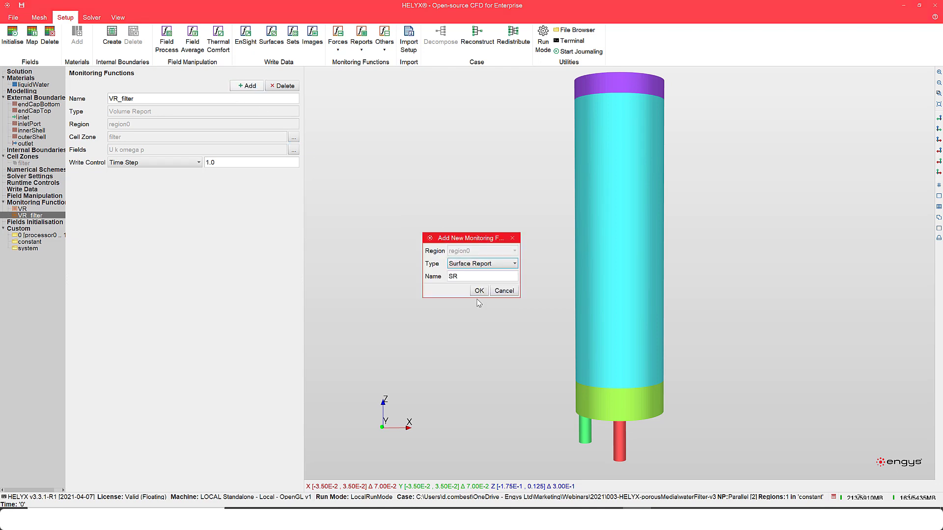
double_click(478, 277)
type("SR")
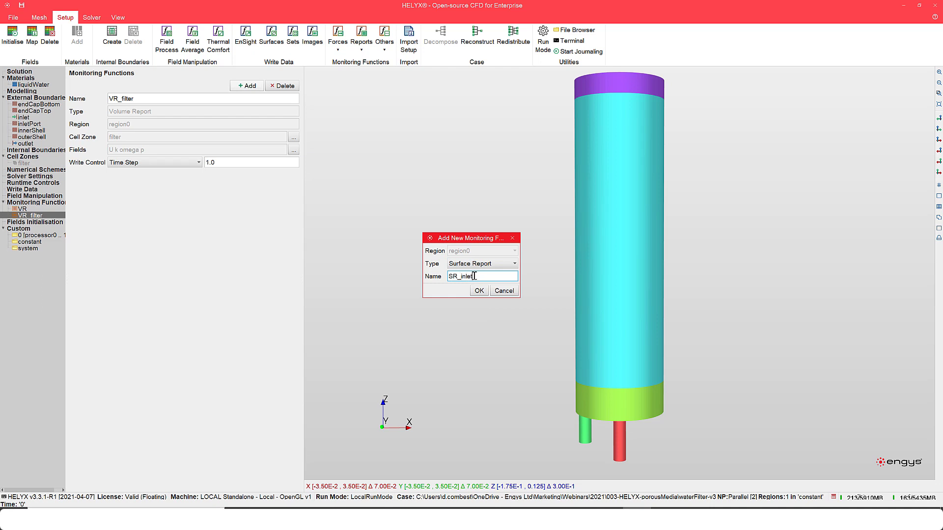
left_click(479, 291)
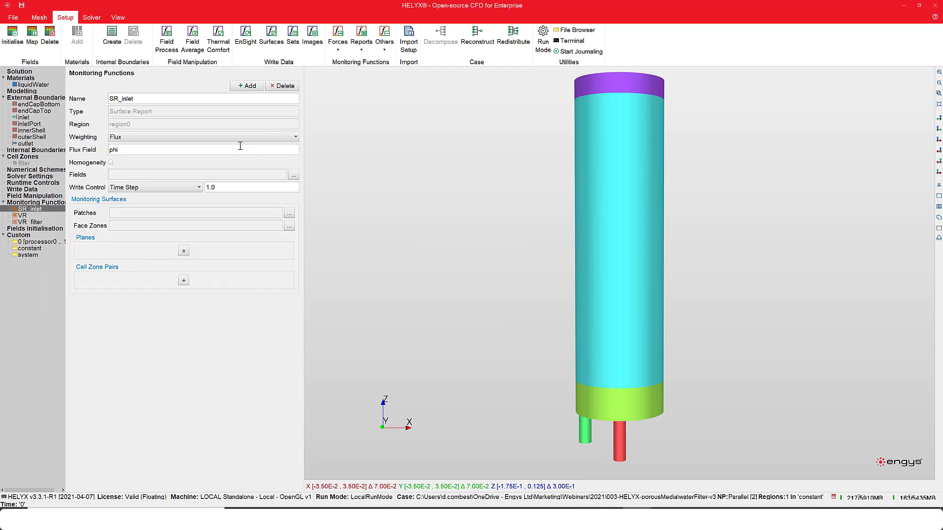
- Set the SR_inlet report's weighting to Area and enable homogeneity
left_click(237, 138)
left_click(238, 160)
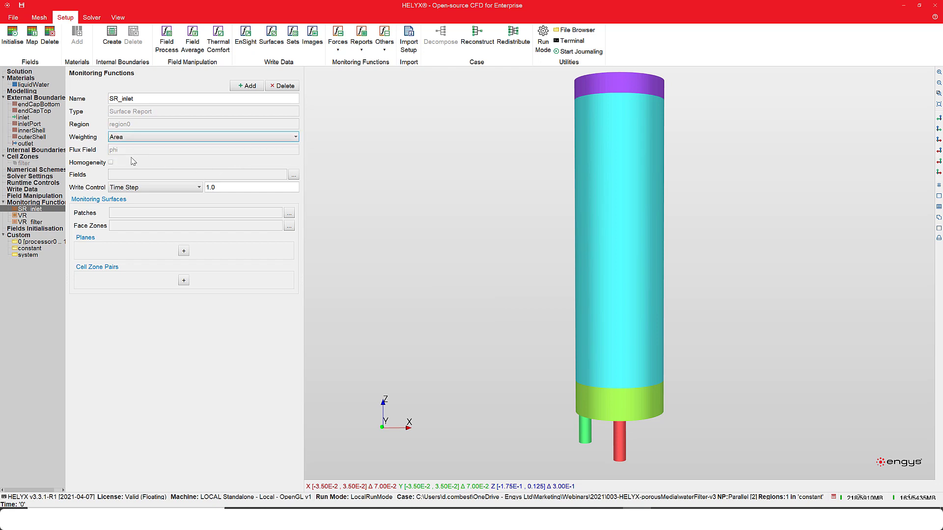
left_click(111, 162)
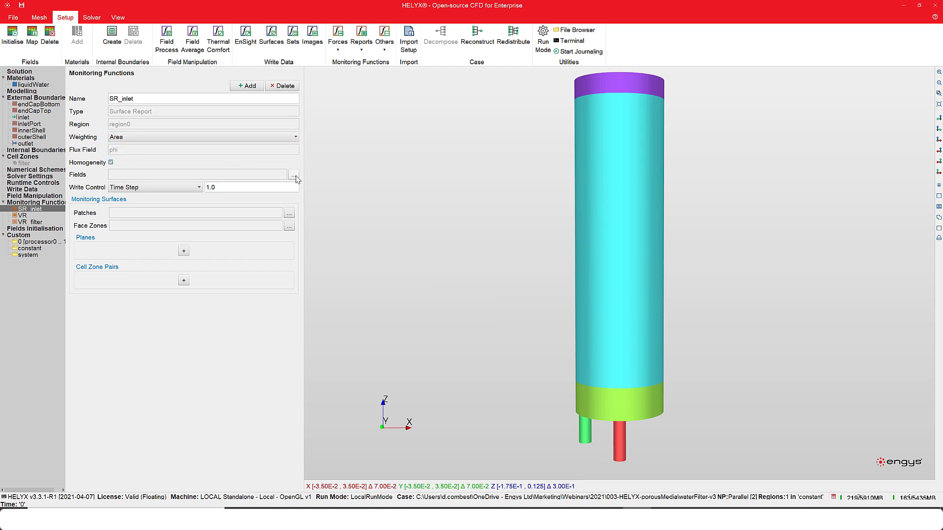
- Have the SR_inlet report monitor the p field on the inlet patch
left_click(293, 175)
left_click(414, 270)
left_click(471, 258)
left_click(491, 308)
left_click(291, 214)
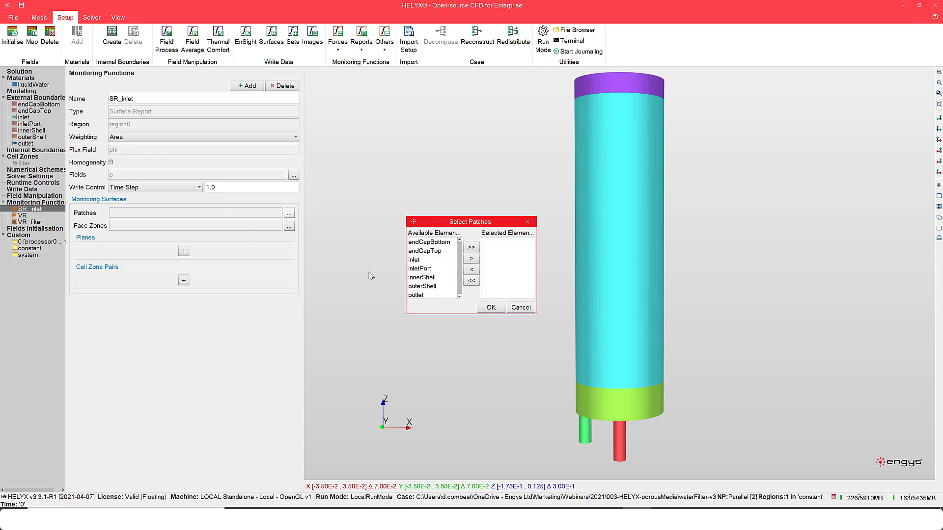
left_click(417, 260)
left_click(471, 259)
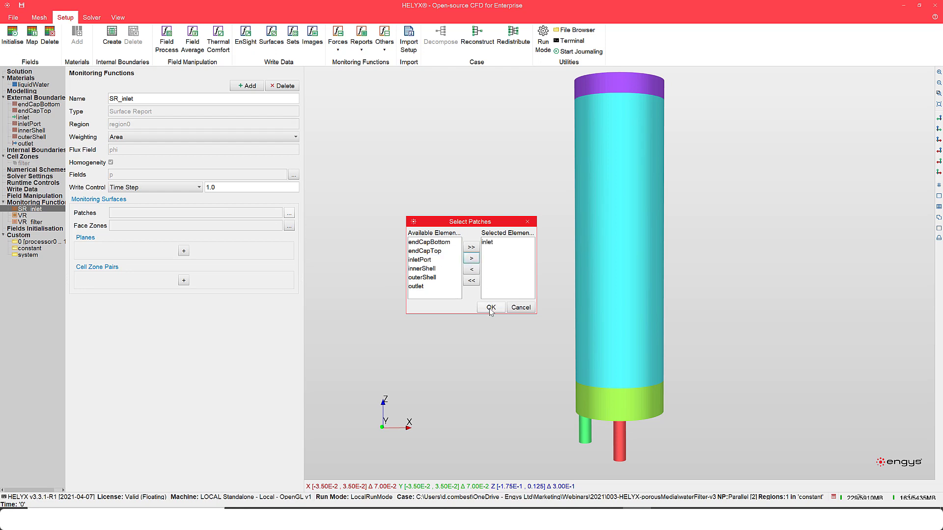
left_click(491, 308)
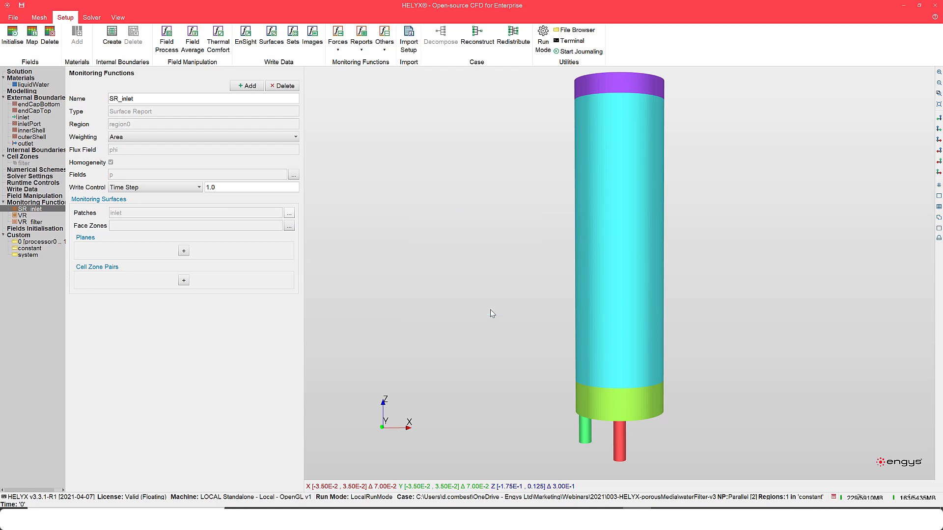
- Add another Surface Report monitoring function named SR_outlet
left_click(248, 86)
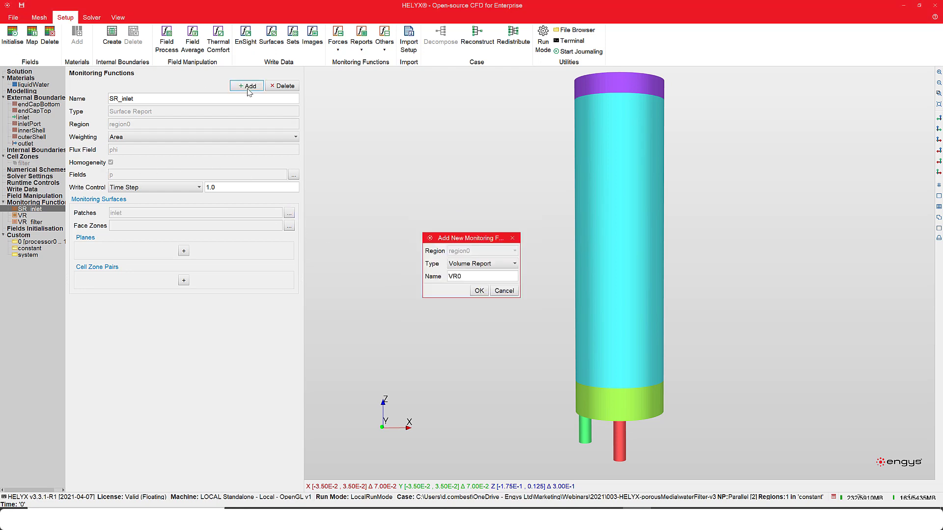
left_click(475, 262)
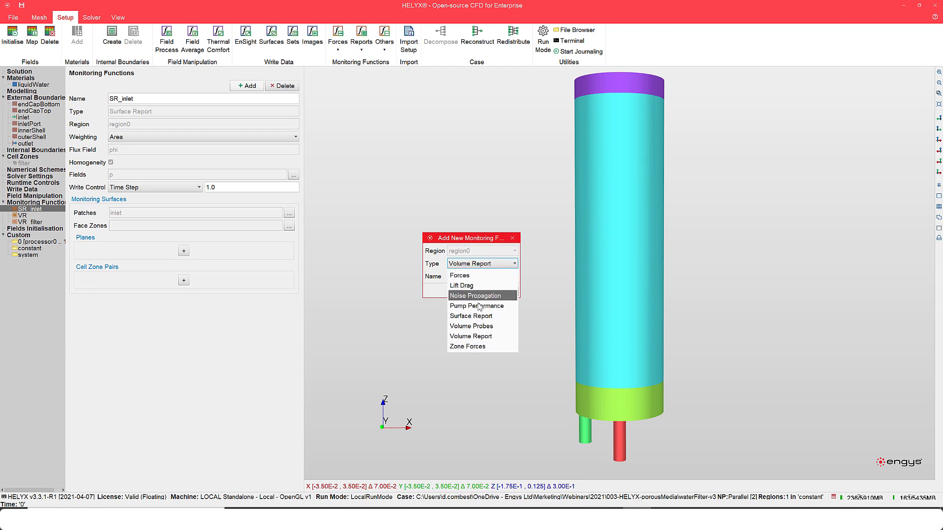
left_click(477, 325)
double_click(470, 277)
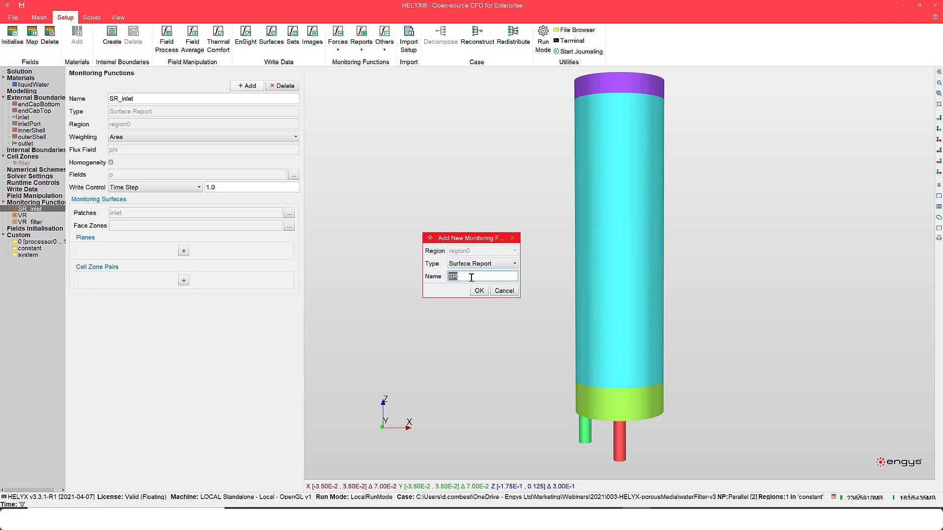
left_click(469, 277)
left_click(479, 291)
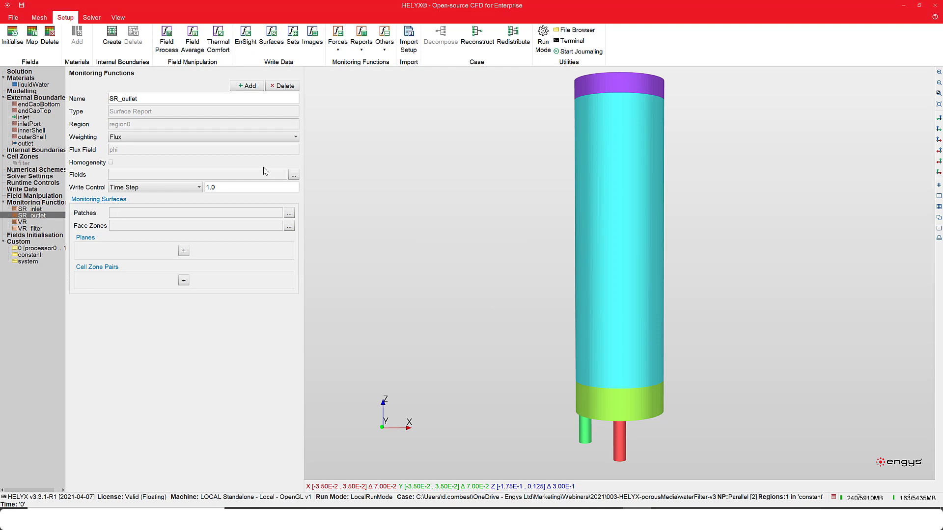
- Set the SR_outlet report's weighting to Area and enable homogeneity
left_click(171, 138)
left_click(171, 159)
left_click(111, 163)
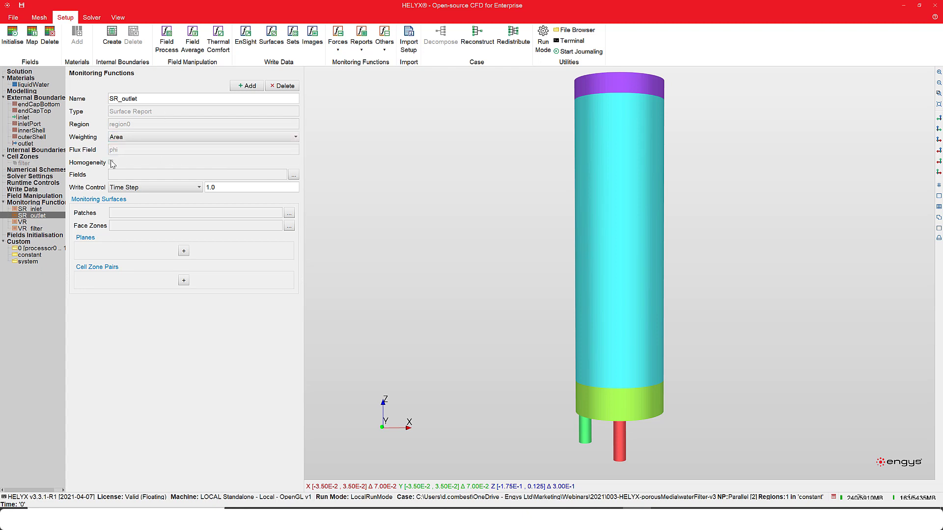
- Have the SR_outlet report monitor the p field on the outlet patch
left_click(293, 175)
left_click(412, 269)
left_click(471, 259)
left_click(490, 307)
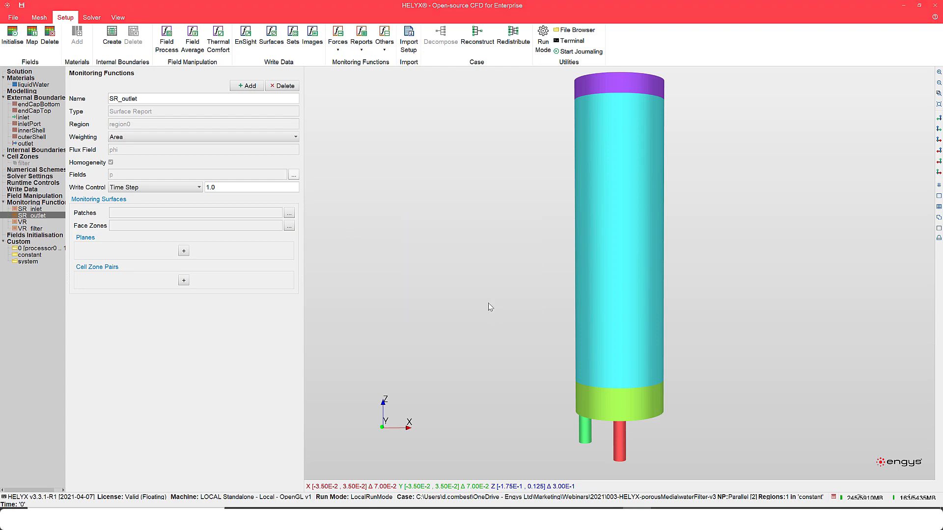
left_click(289, 213)
left_click(419, 295)
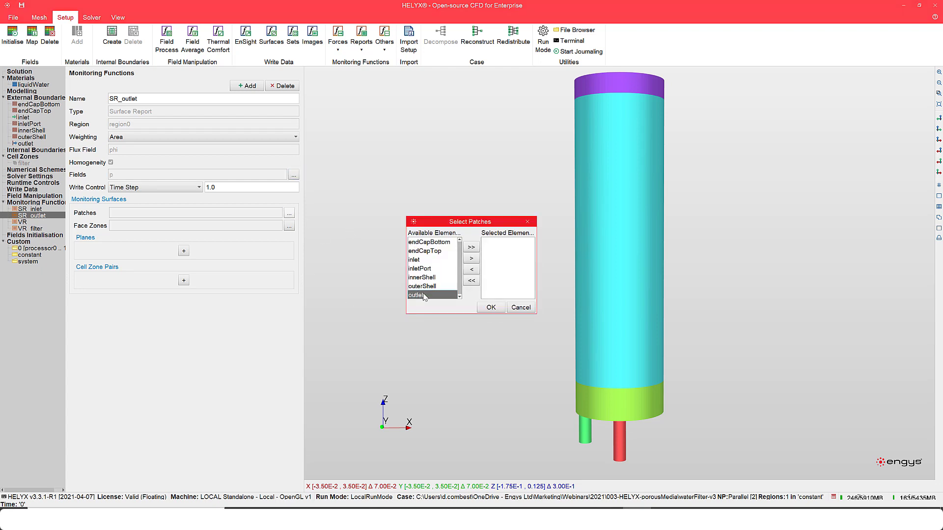
left_click(471, 258)
left_click(491, 308)
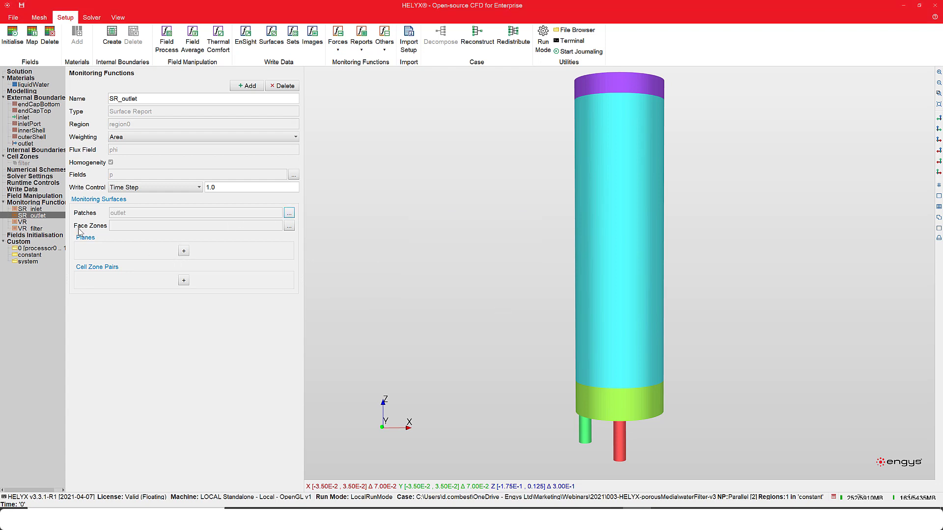
- Add a third Surface Report monitoring function named SR_filter
left_click(249, 87)
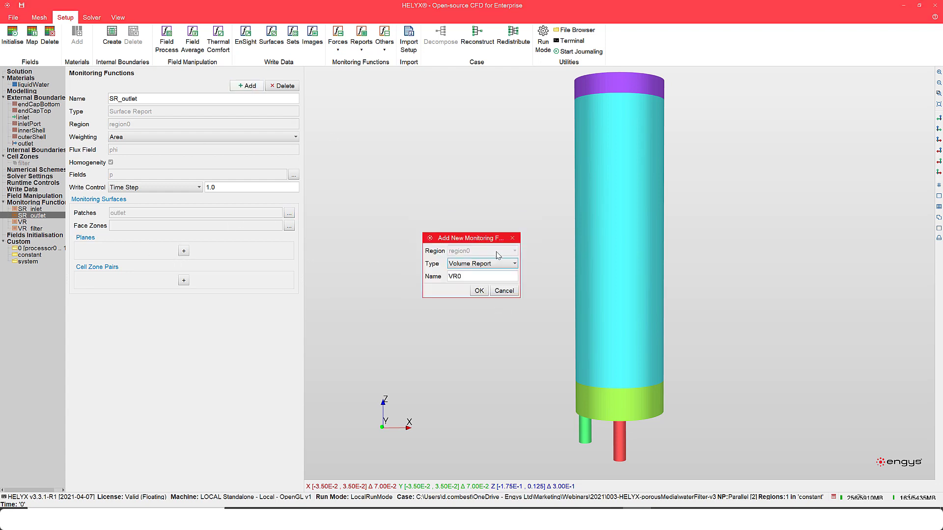
left_click(510, 265)
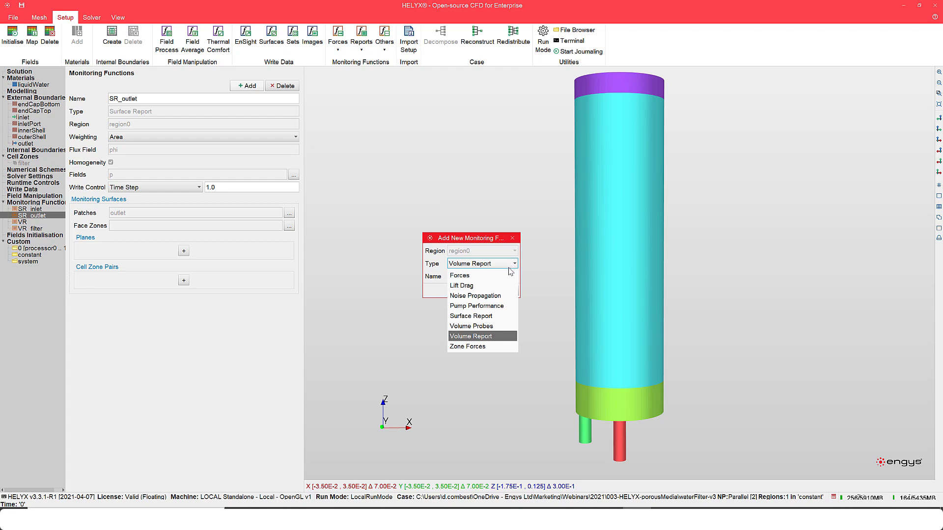
left_click(501, 317)
left_click(481, 276)
type("SR_fi")
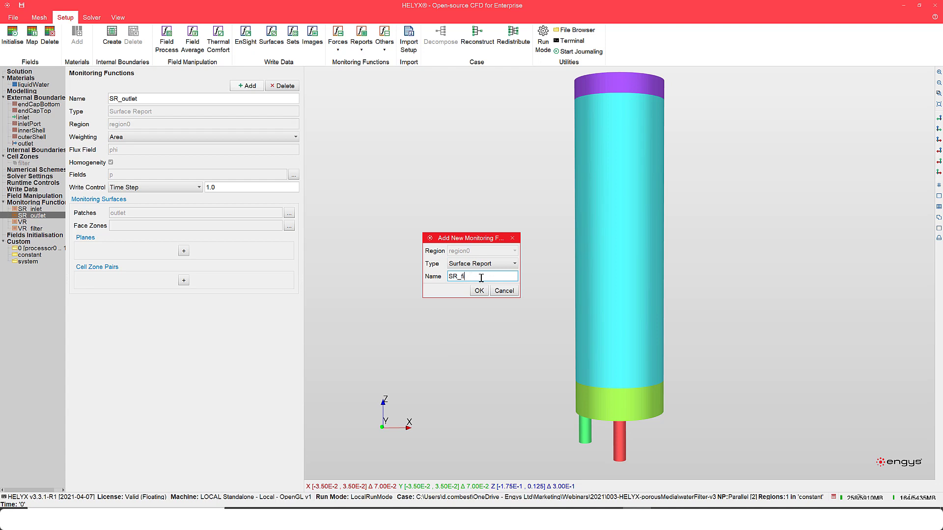
type("lter")
left_click(478, 290)
- Keep the SR_filter report's weighting on Flux and enable homogeneity
left_click(149, 137)
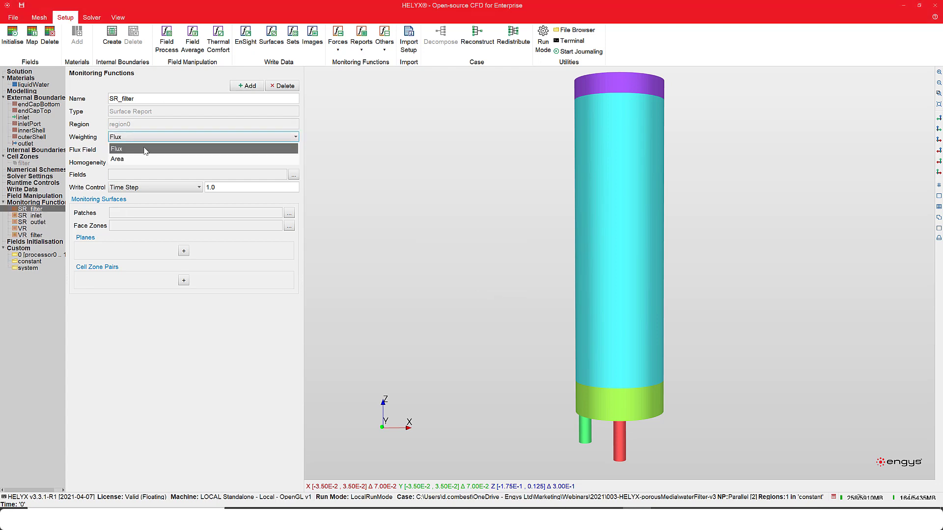
left_click(139, 152)
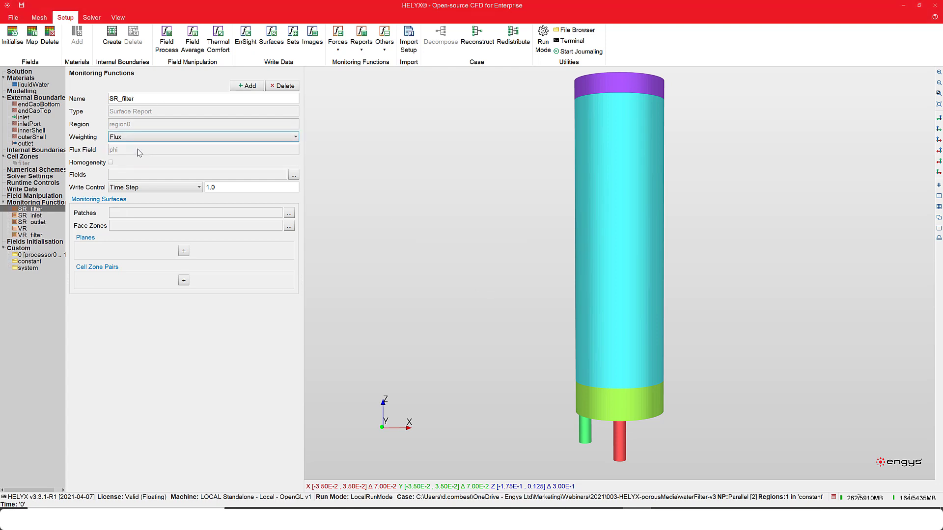
left_click(112, 162)
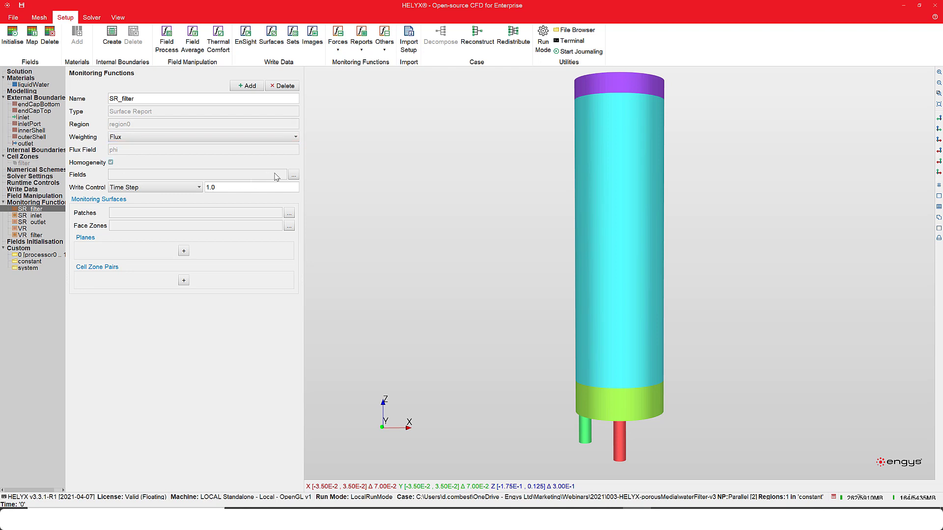
- Have the SR_filter report monitor the fields U, k and omega on the filter face zone
left_click(293, 175)
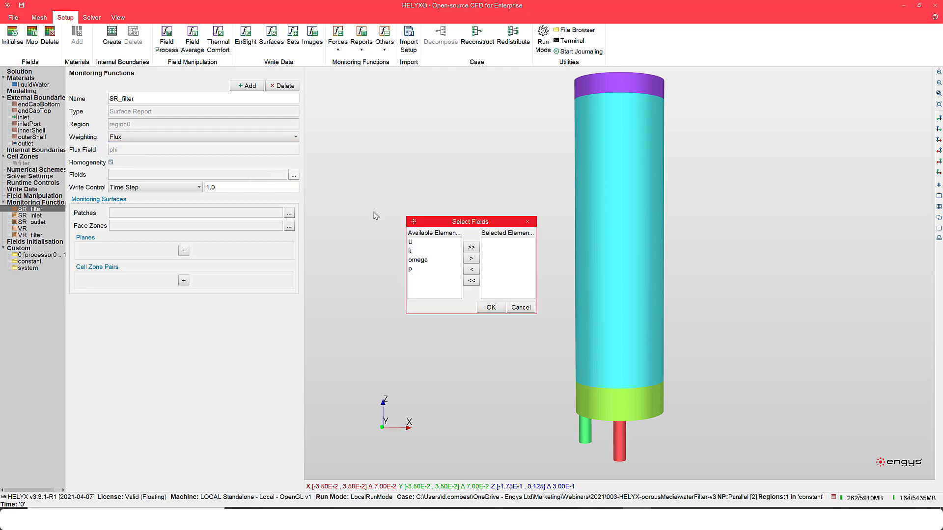
left_click(421, 241)
left_click(413, 260, "shift")
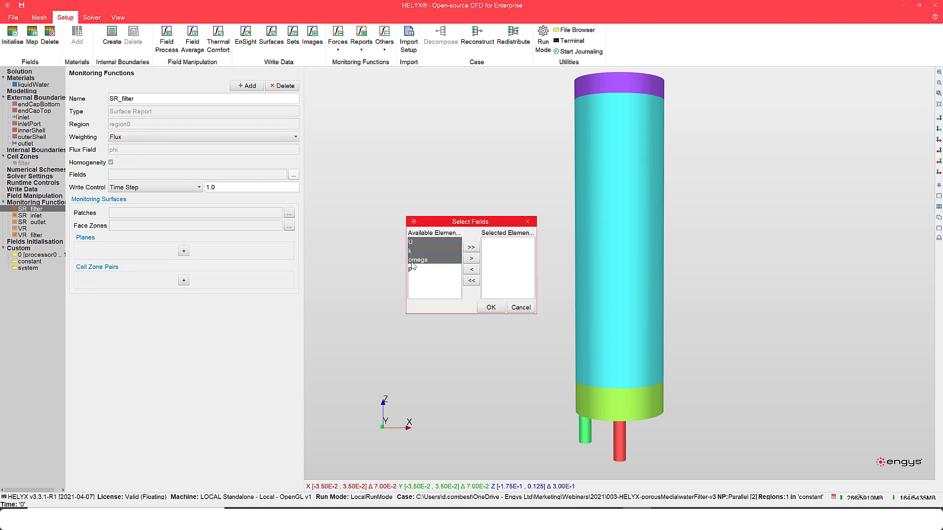
left_click(471, 259)
left_click(490, 308)
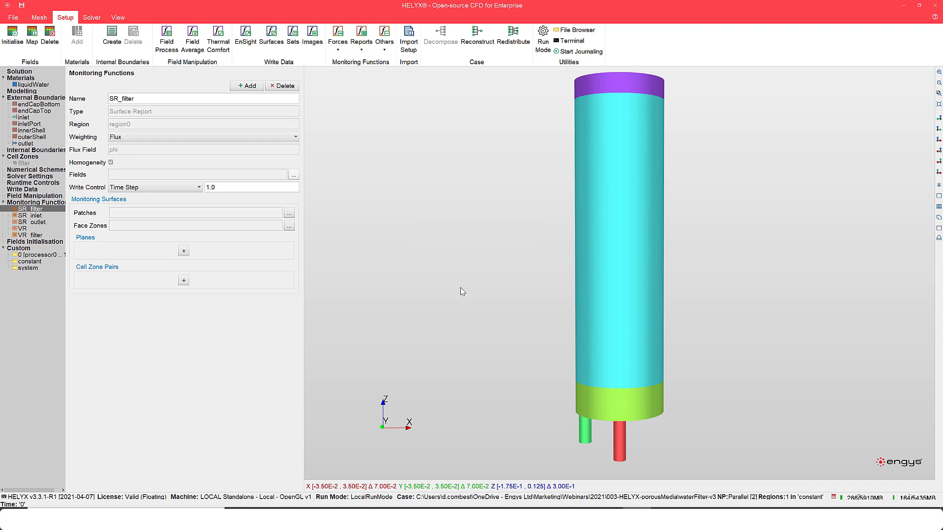
left_click(289, 227)
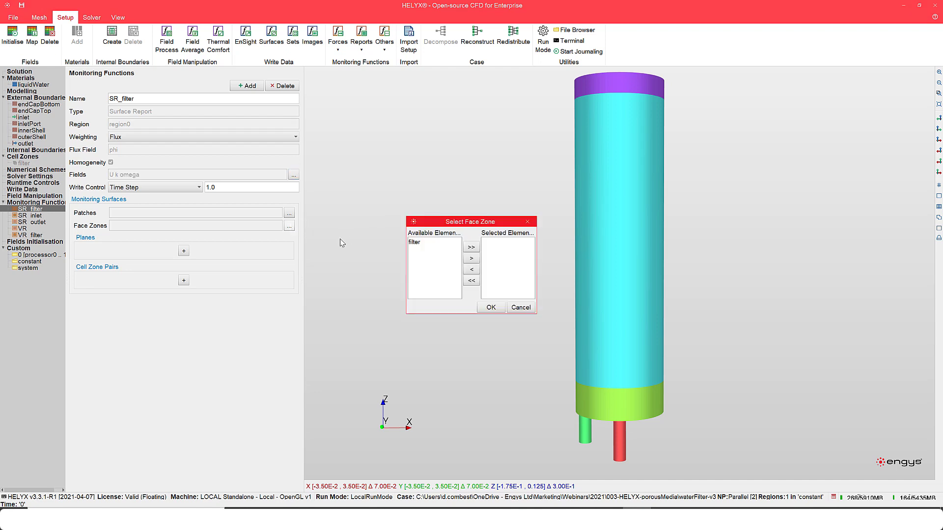
left_click(416, 242)
left_click(471, 259)
left_click(490, 307)
- Set the fields initialisation to Potential Flow for U and p, and to Prandtl for k and omega
left_click(35, 243)
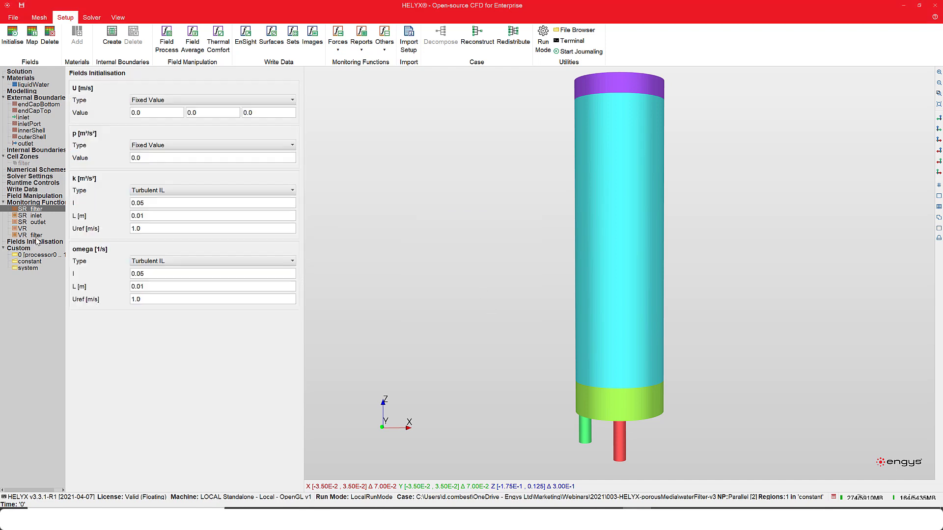
left_click(161, 99)
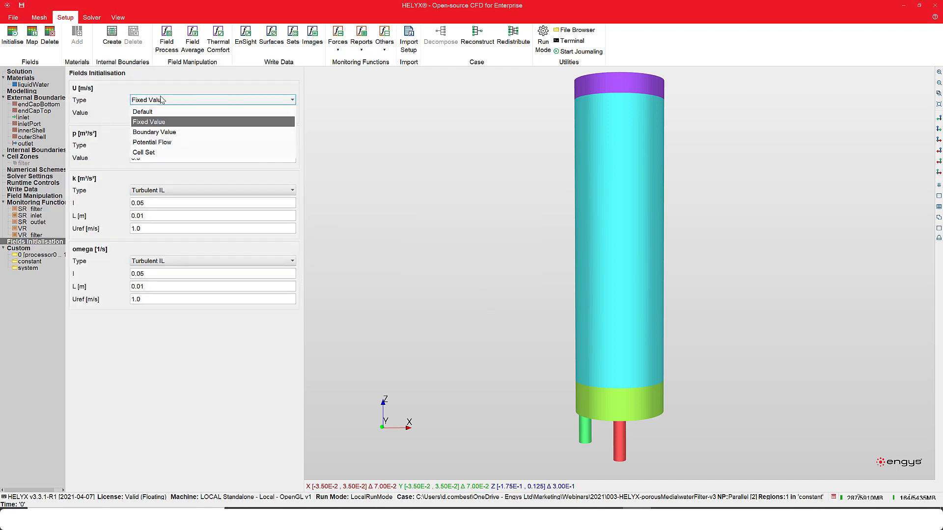
left_click(163, 142)
left_click(160, 178)
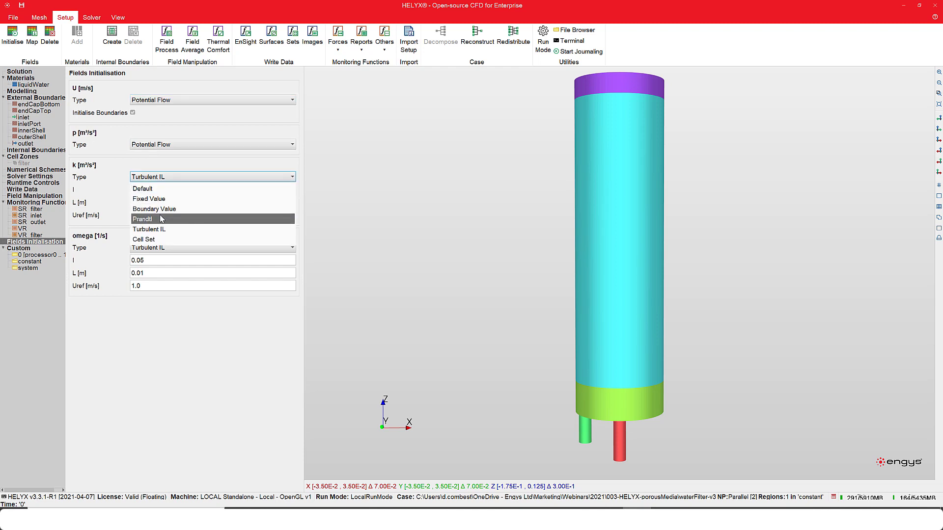
left_click(162, 220)
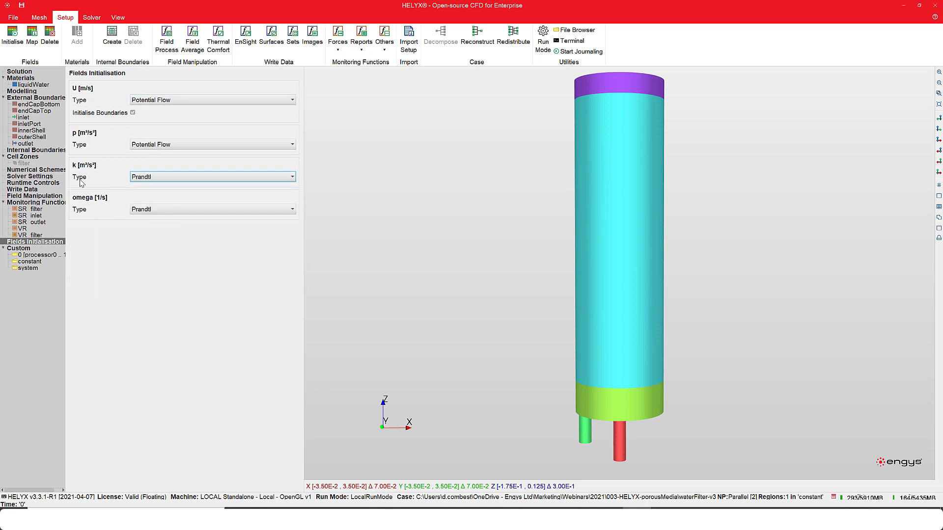
- Examine the solver's SR_outlet surface report plots for flux, homogeneity and p, looking closely at the later p iterations
left_click(92, 17)
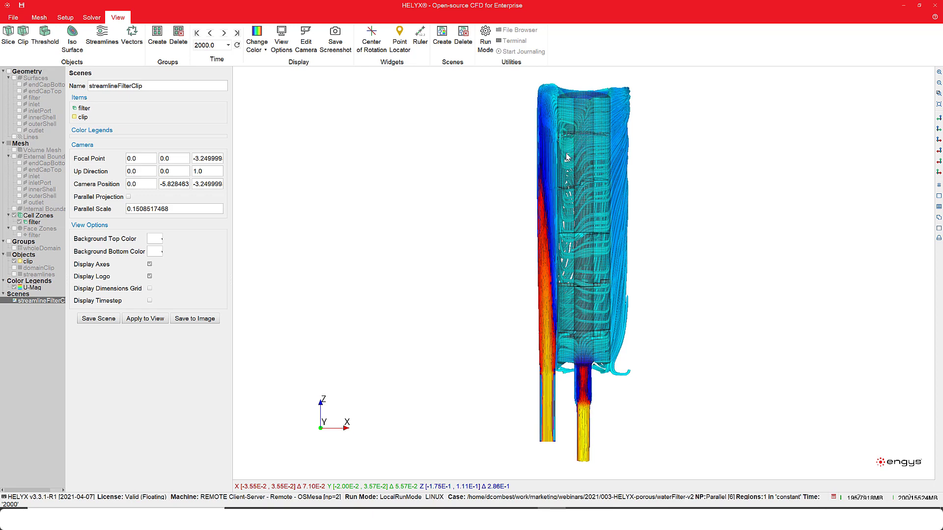
left_click_drag(575, 155, 566, 155)
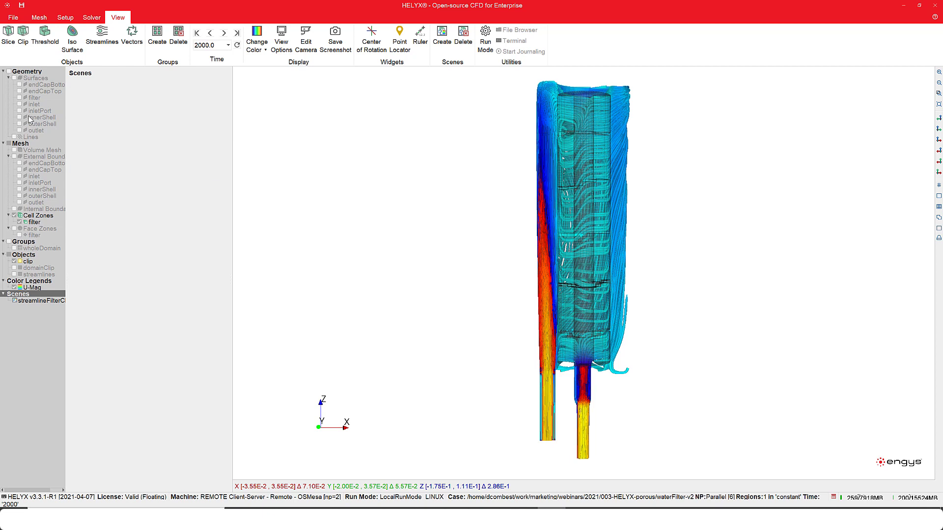
left_click(92, 17)
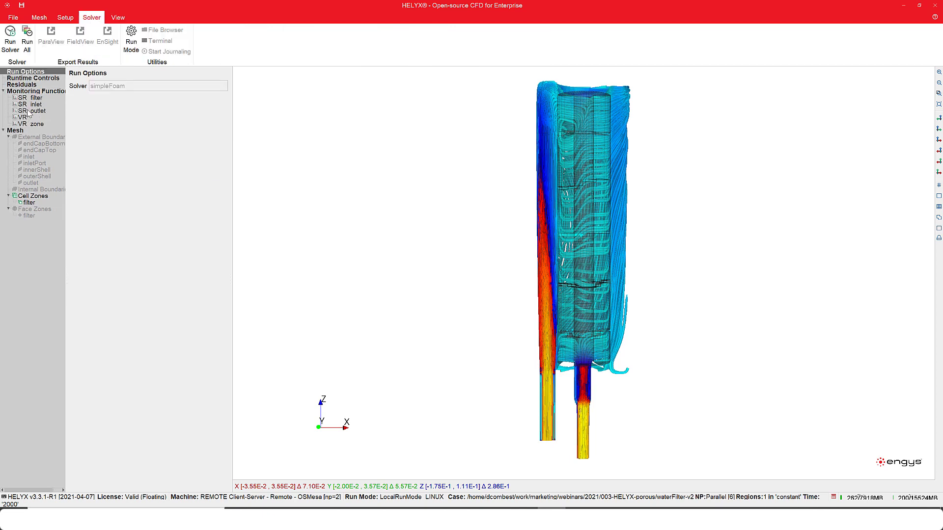
left_click(31, 112)
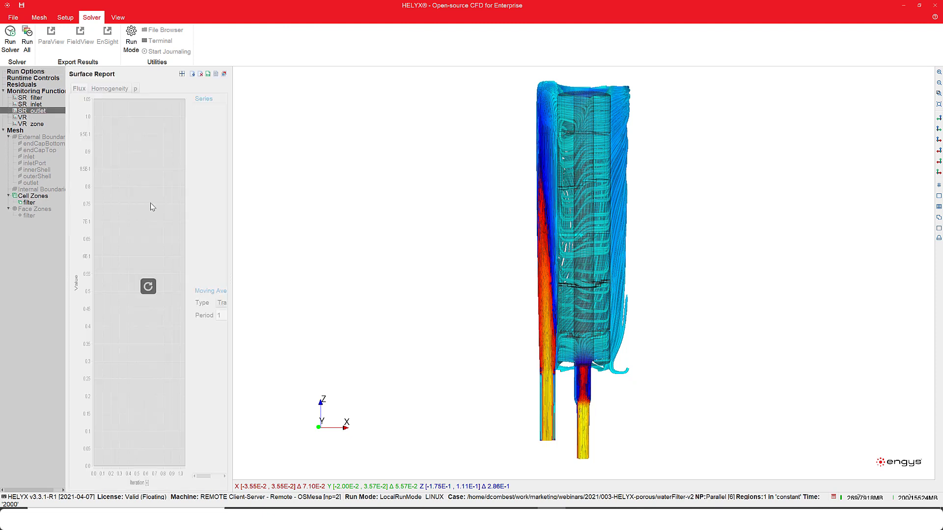
left_click(106, 90)
left_click(78, 89)
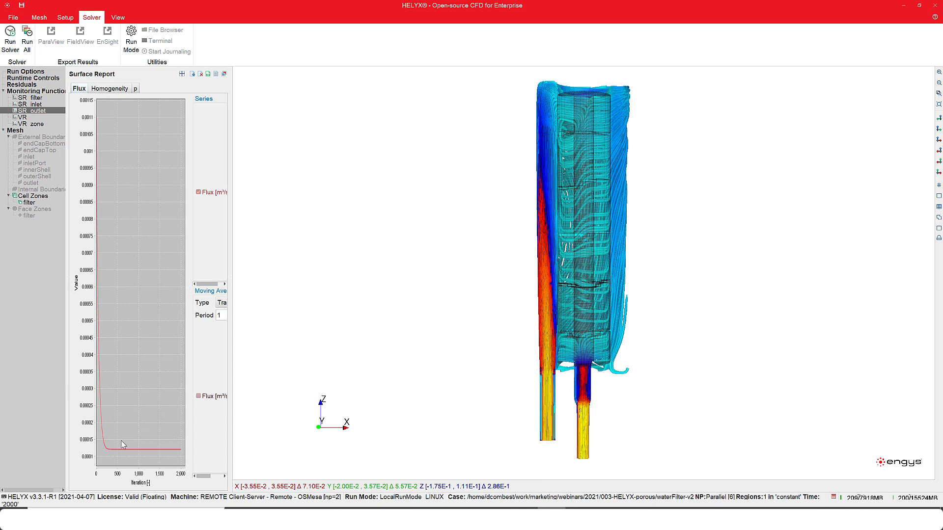
left_click(181, 74)
left_click(136, 88)
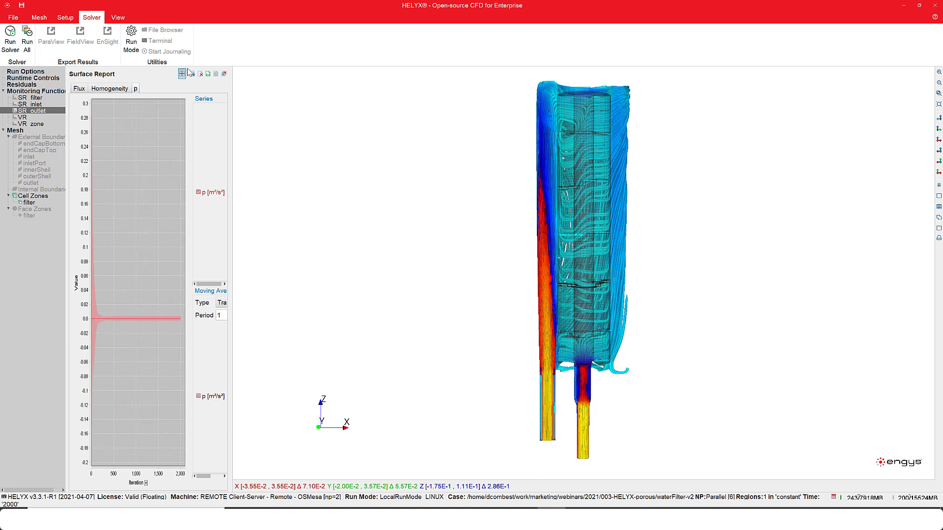
left_click_drag(122, 300, 185, 333)
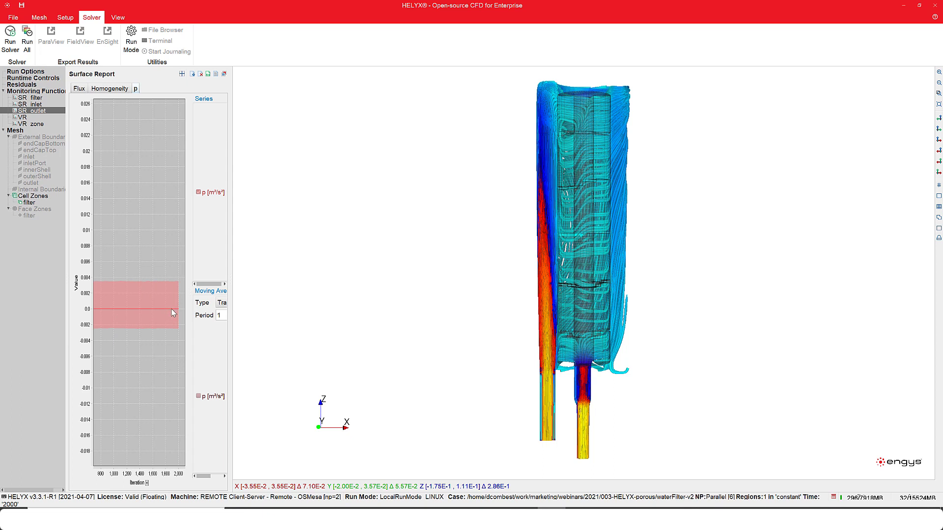
- Examine the SR_inlet surface report's flux, homogeneity and p plots
left_click(37, 104)
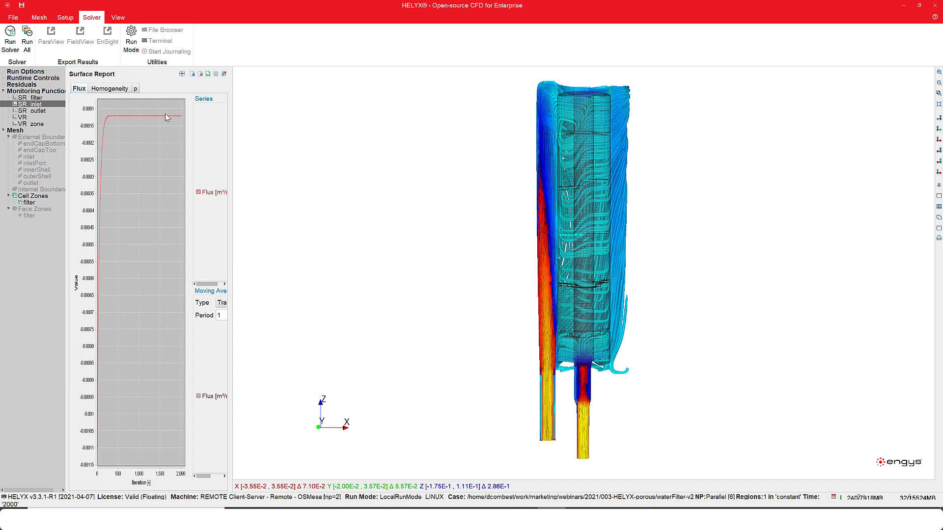
left_click(108, 89)
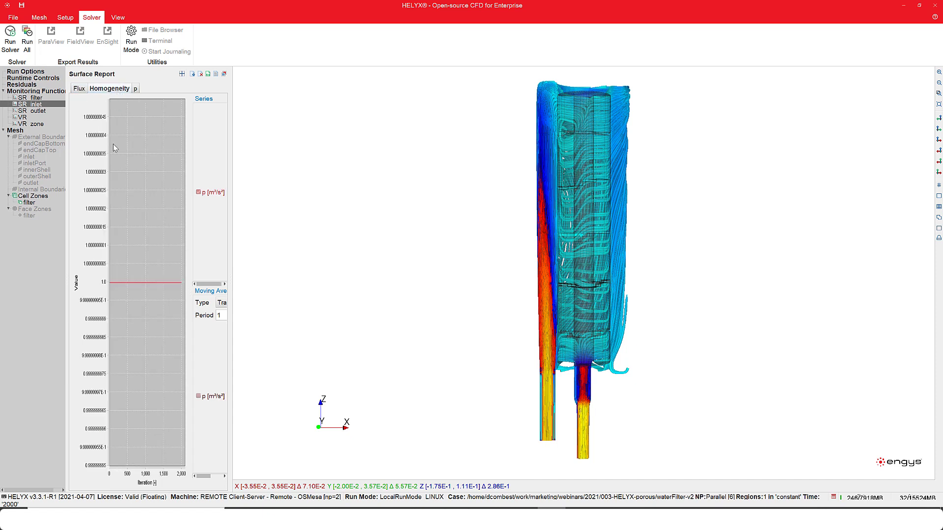
left_click(136, 89)
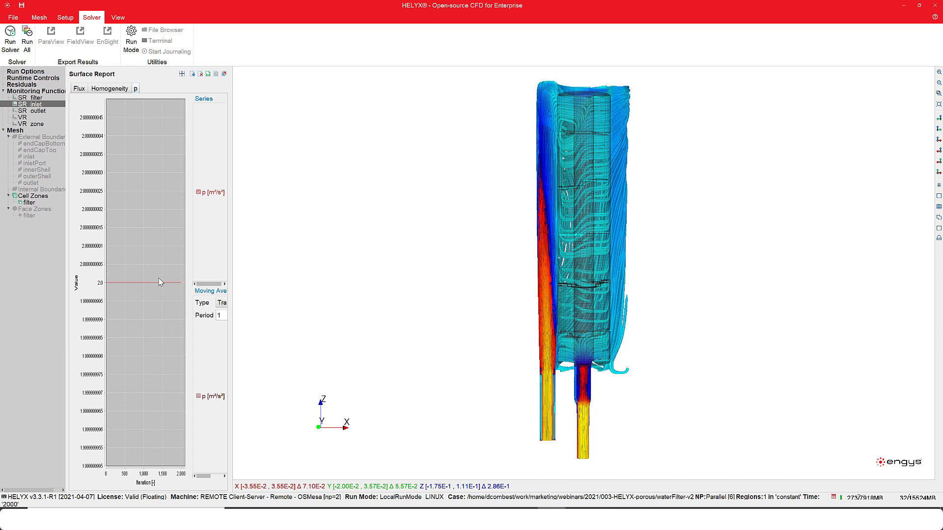
- Examine the VR volume report's plots for U, k, nut, omega and p, widening the report area for readability
left_click(23, 118)
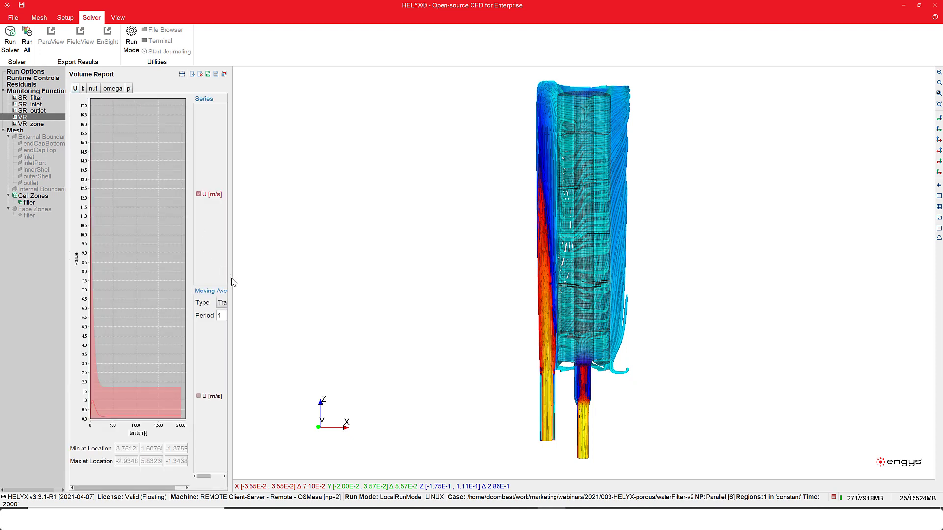
left_click_drag(342, 275, 367, 275)
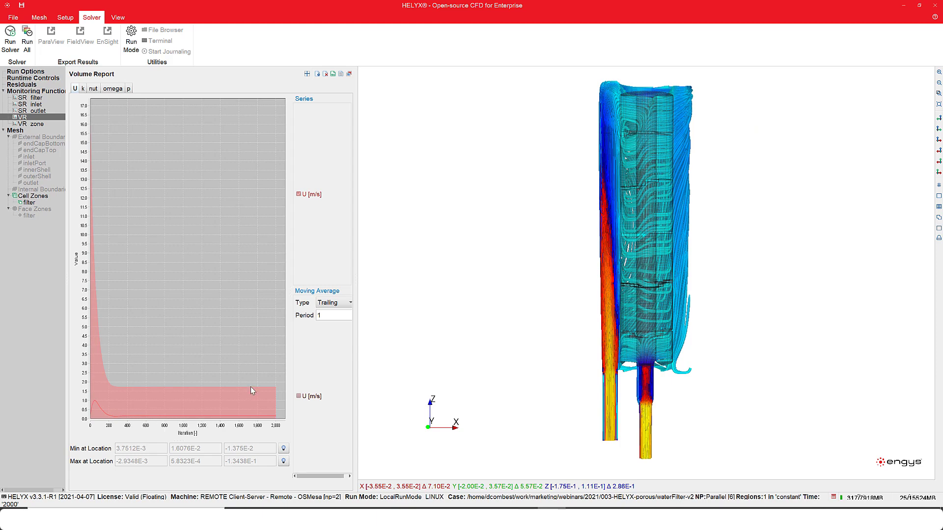
left_click(83, 88)
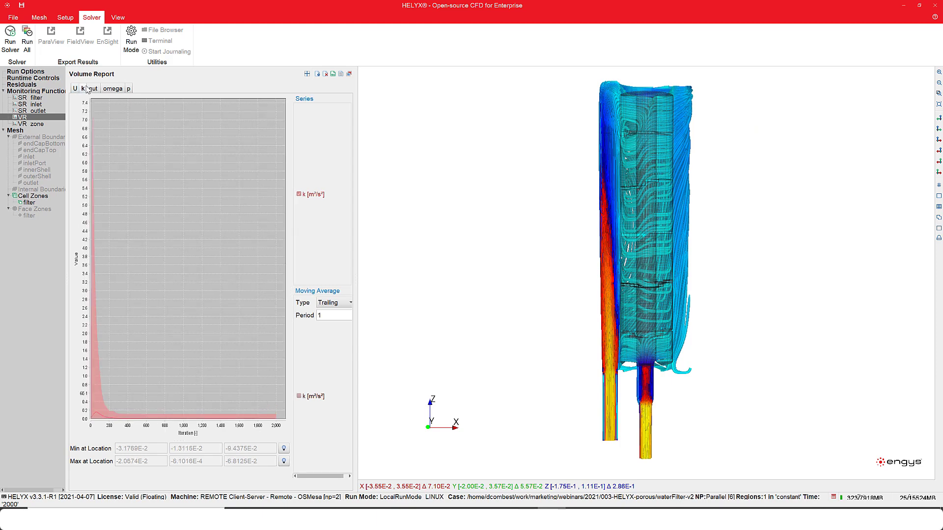
left_click(92, 89)
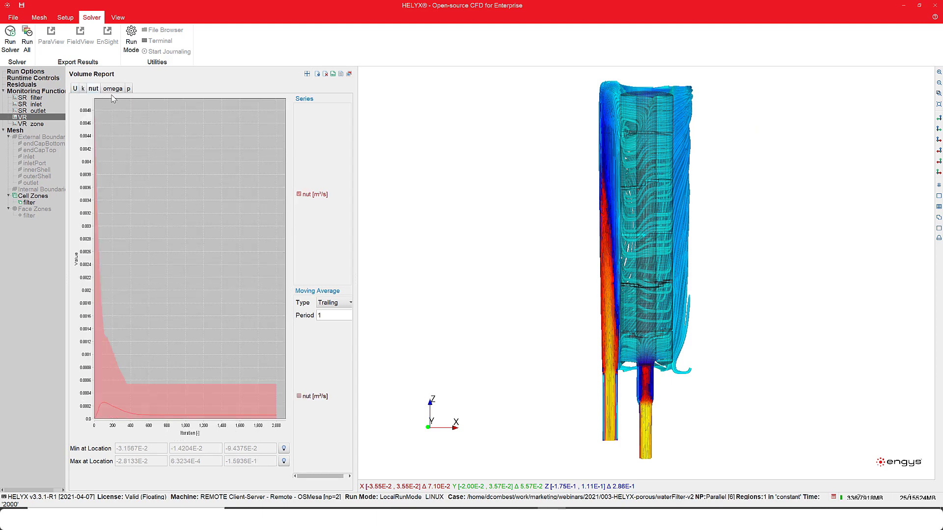
left_click(116, 90)
left_click(129, 89)
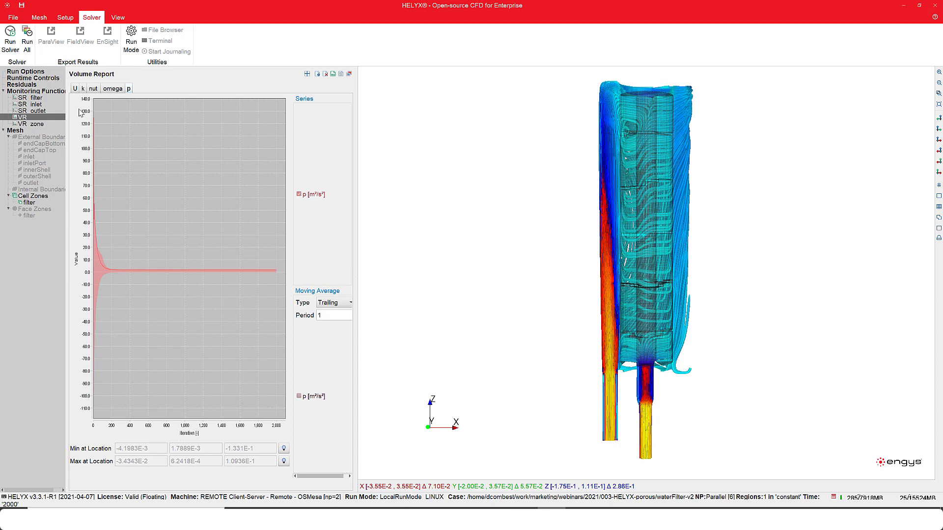
- Examine the VR_zone volume report's U, k, nut, omega and p plots for the filter zone
left_click(31, 124)
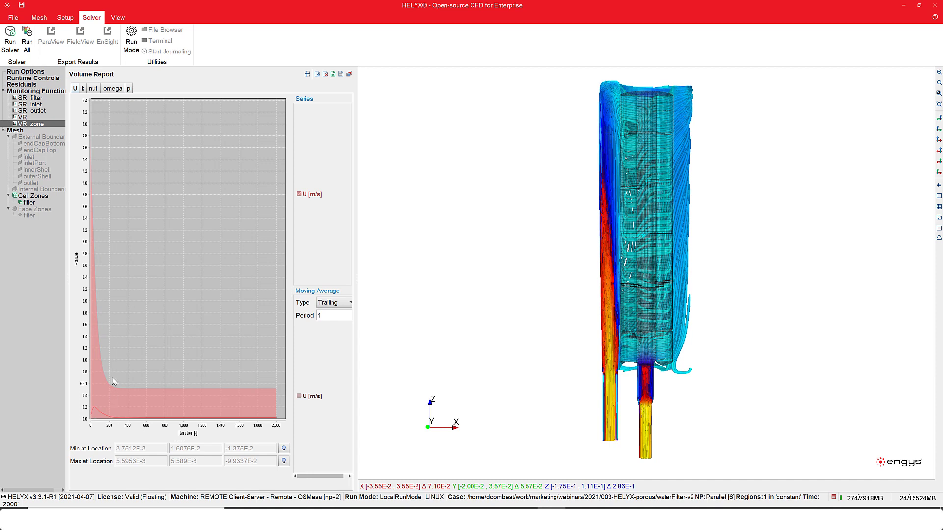
left_click(84, 89)
left_click(92, 89)
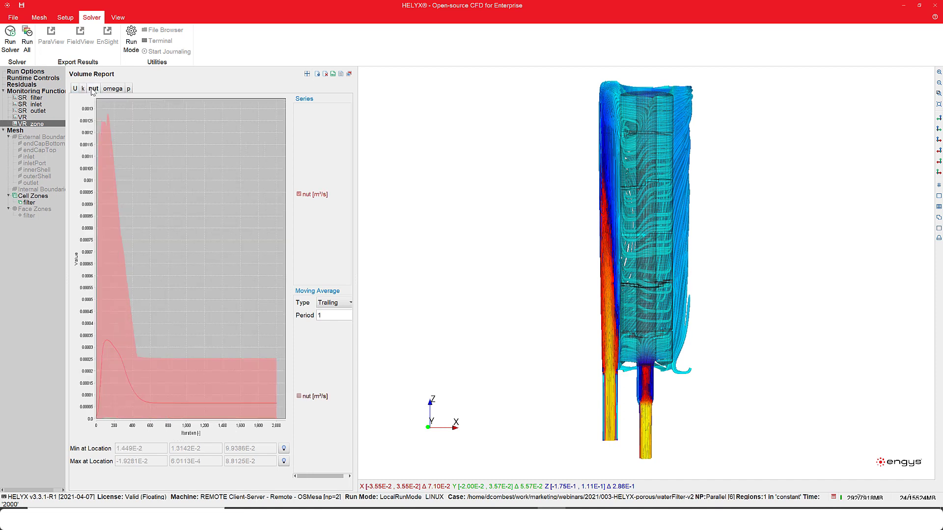
left_click(113, 89)
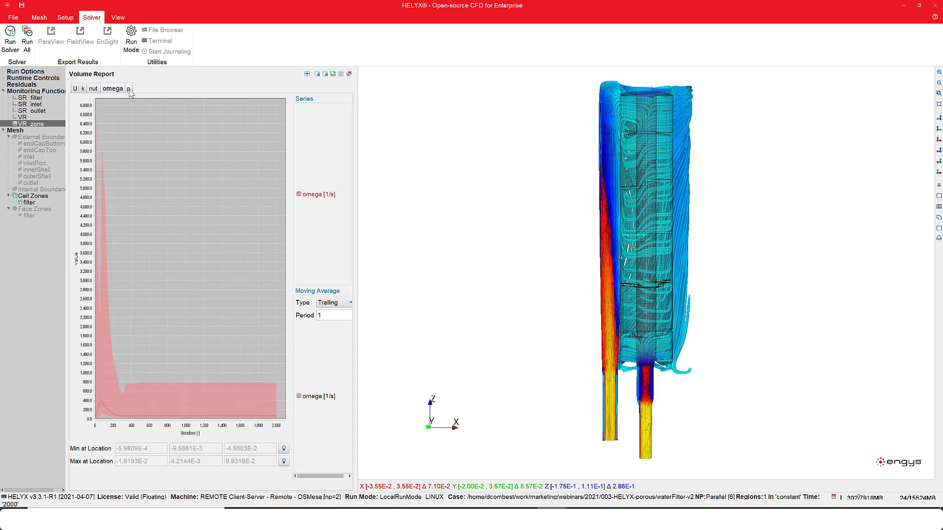
left_click(128, 88)
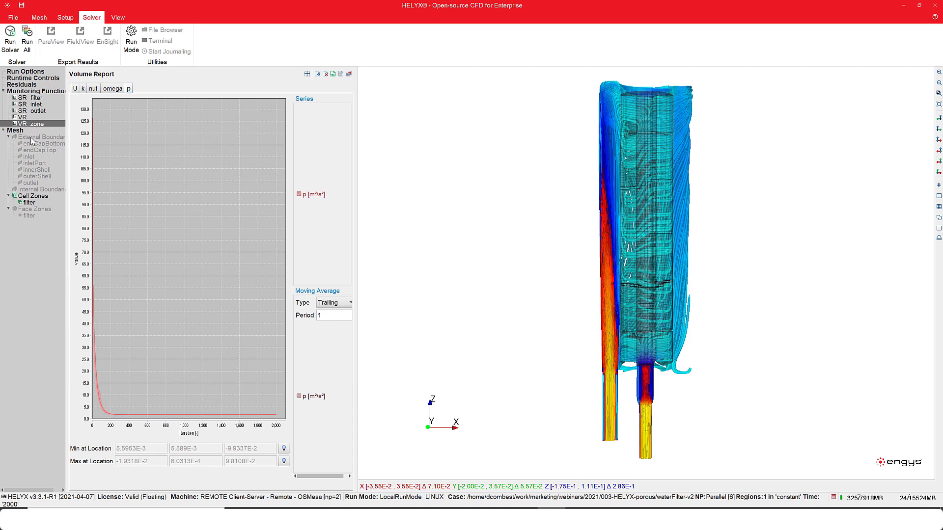
- Examine the SR_filter surface report's flux and homogeneity plots alongside the streamlines through the filter
left_click(26, 96)
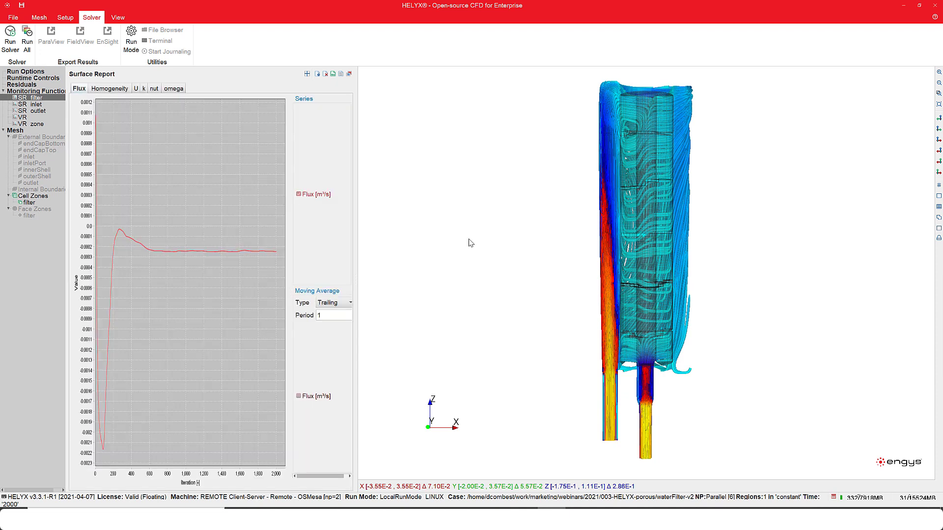
left_click(104, 90)
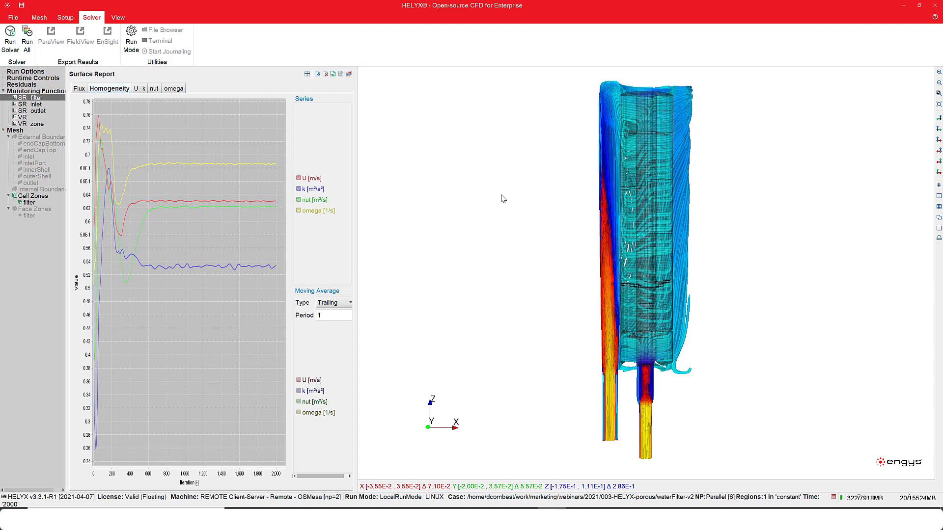
left_click_drag(632, 160, 656, 175)
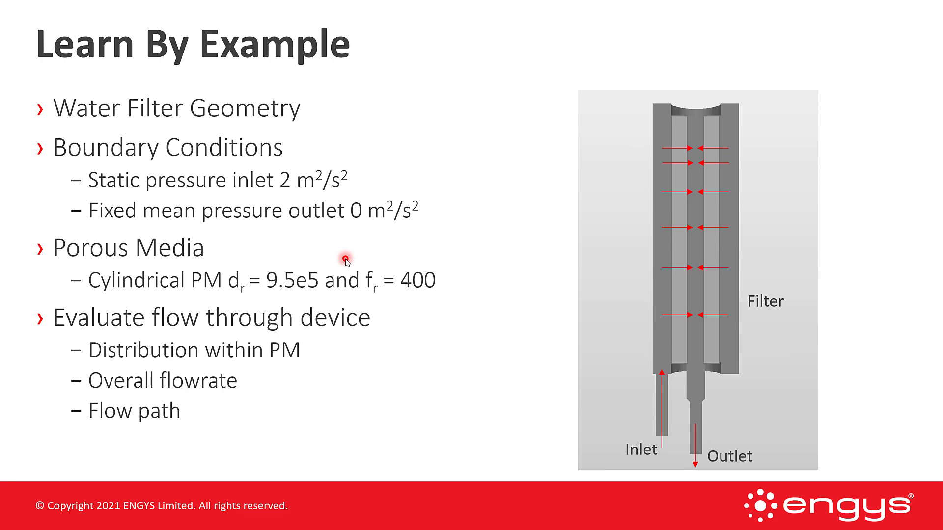
key("Right")
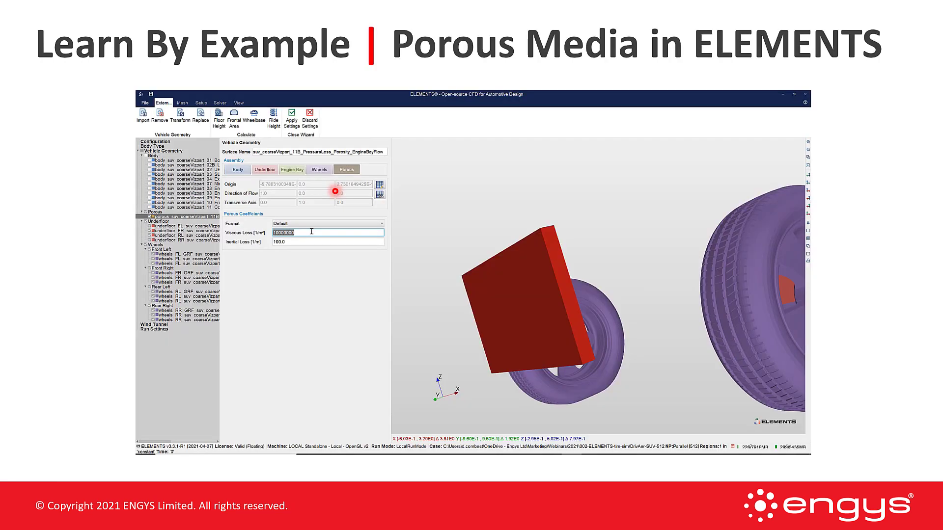